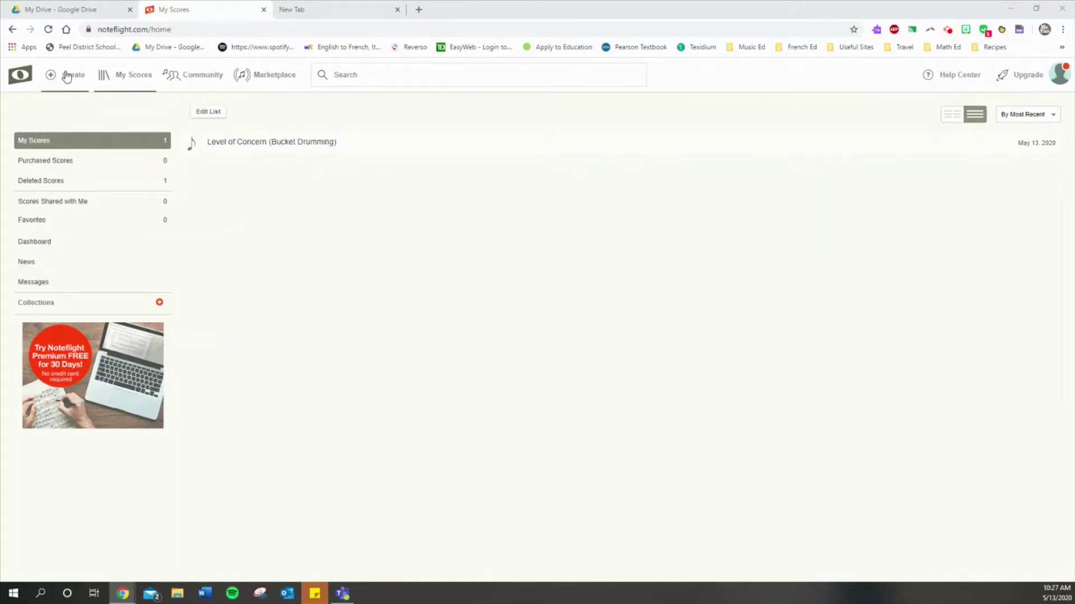
Step: Create a new score from a blank score sheet and title it "We Will Rock You"
click(67, 77)
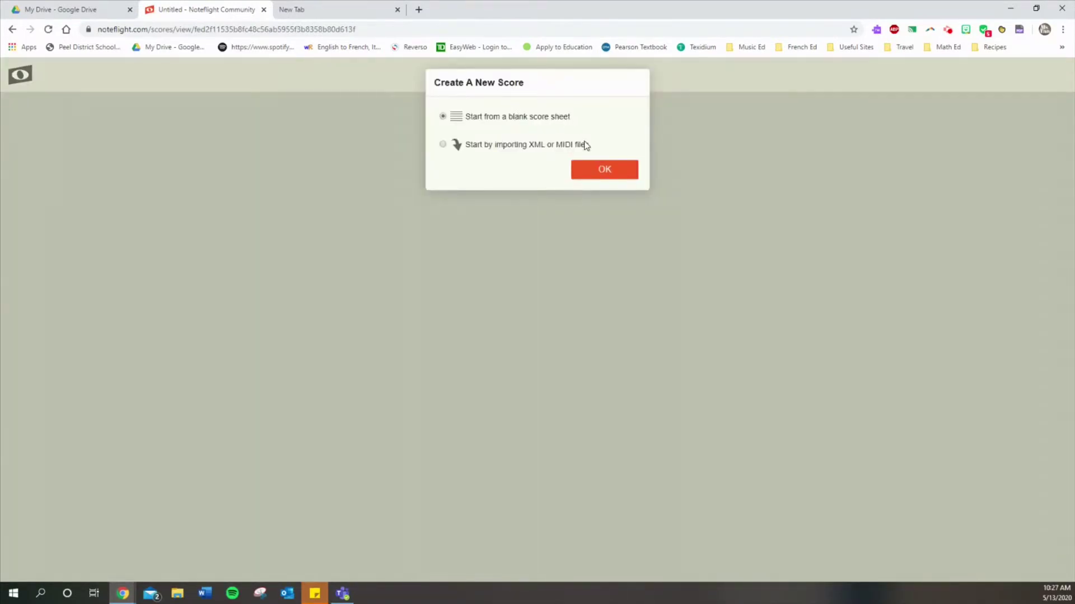
click(600, 170)
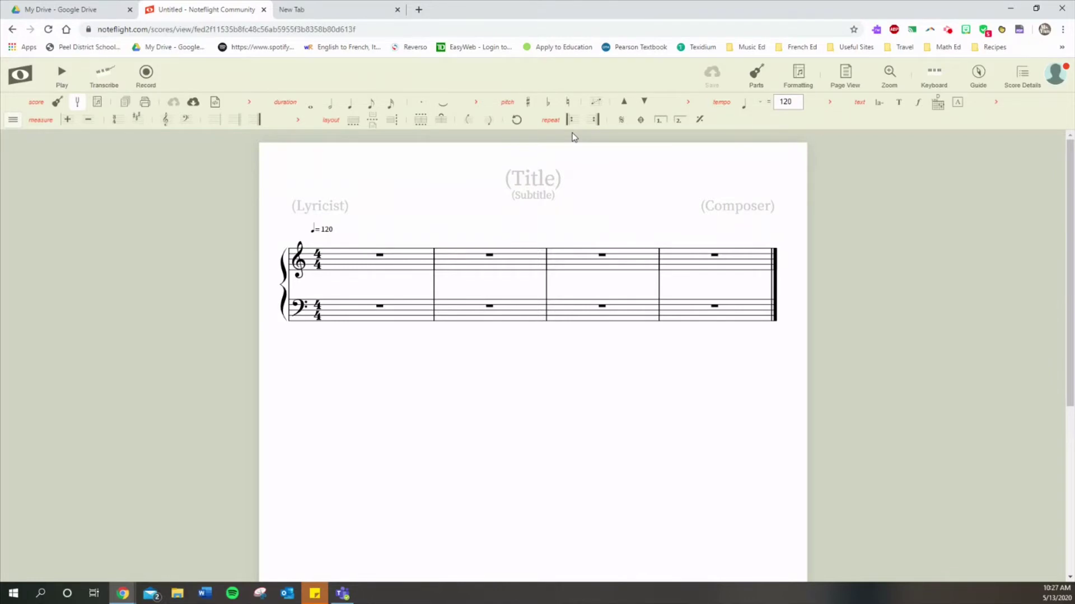
click(551, 178)
text(WE)
key(BackSpace)
text(e)
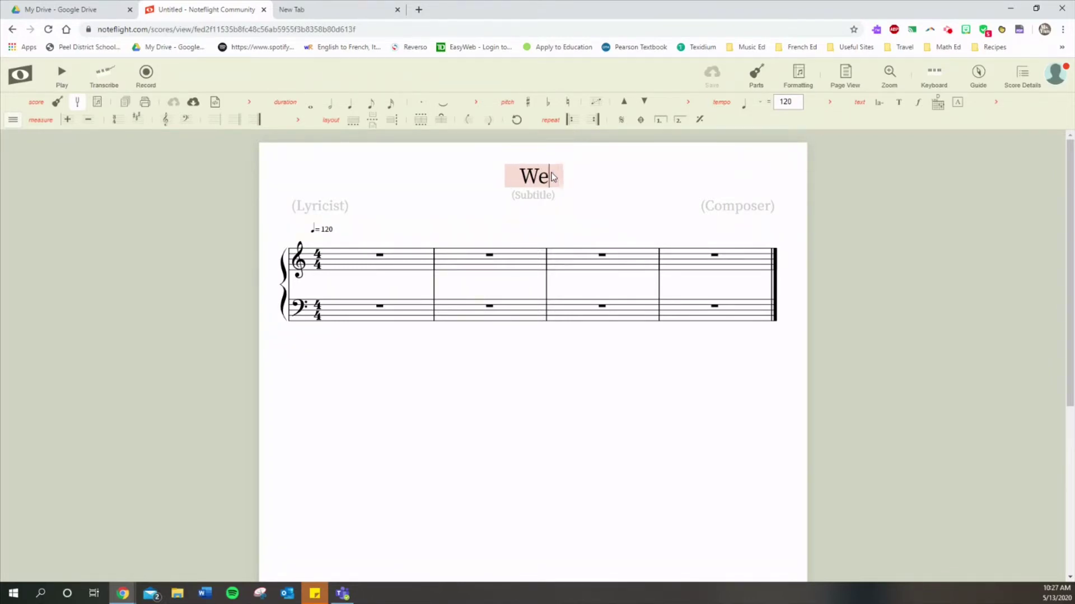
text( Will ROck)
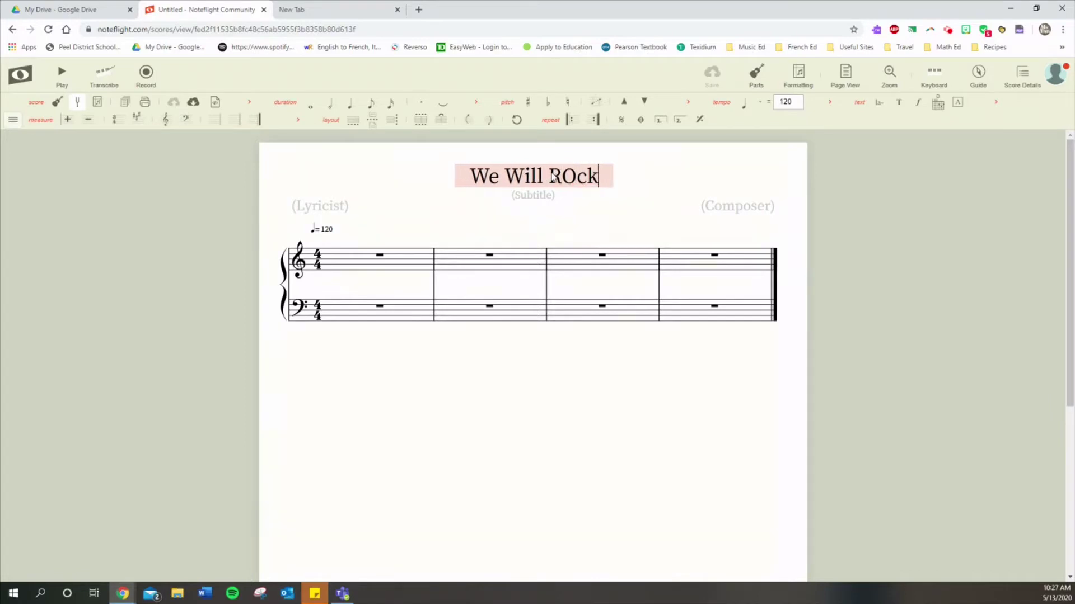
key(BackSpace)
key(BackSpace)
key(BackSpace)
text(ock You)
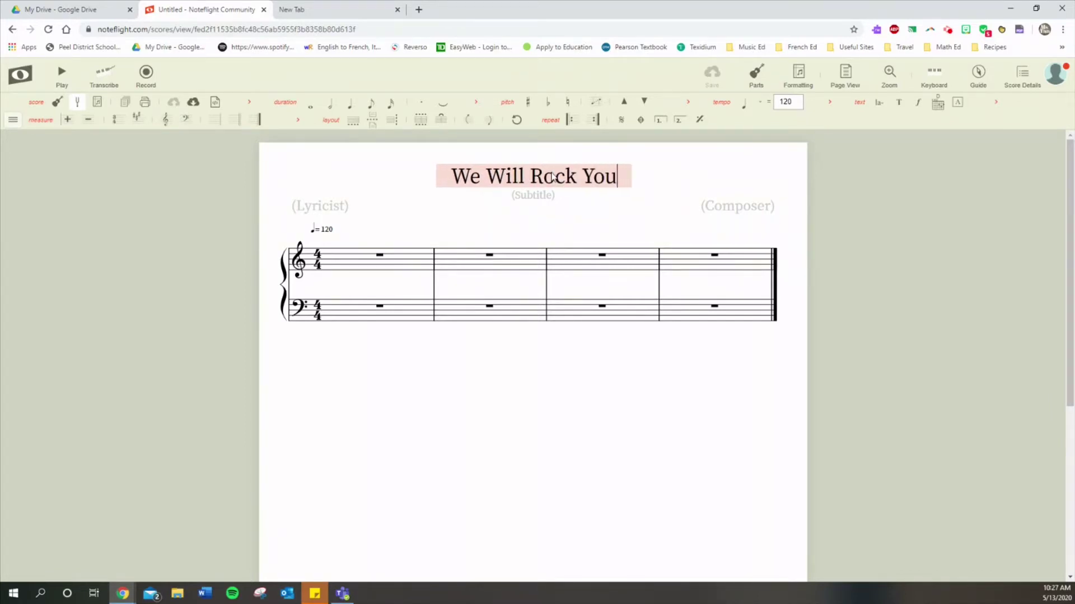
Step: Enter "Queen" as the composer and fill the lyricist field with "Arr." followed by the arranger's name and "(Your Name)"
click(722, 208)
text(Queen)
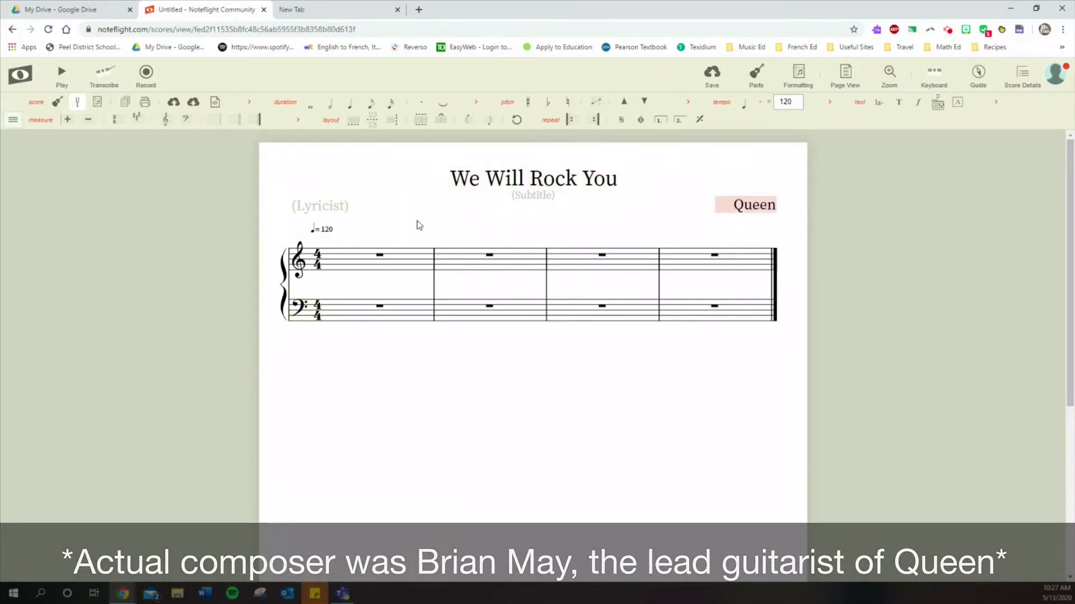
click(333, 206)
text(Arr)
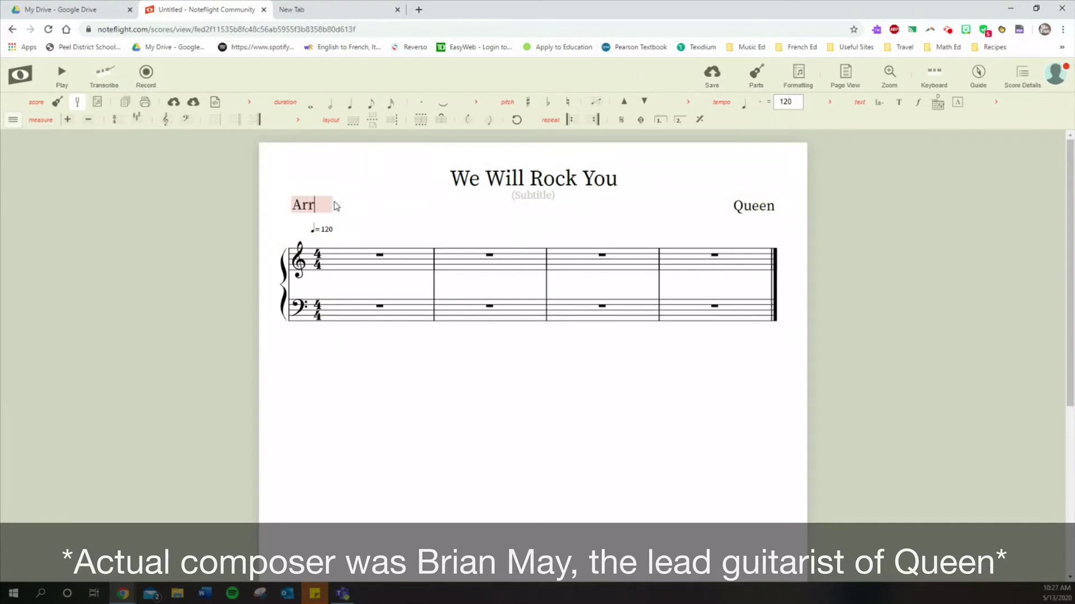
text(. Mine Tan (Your Na)
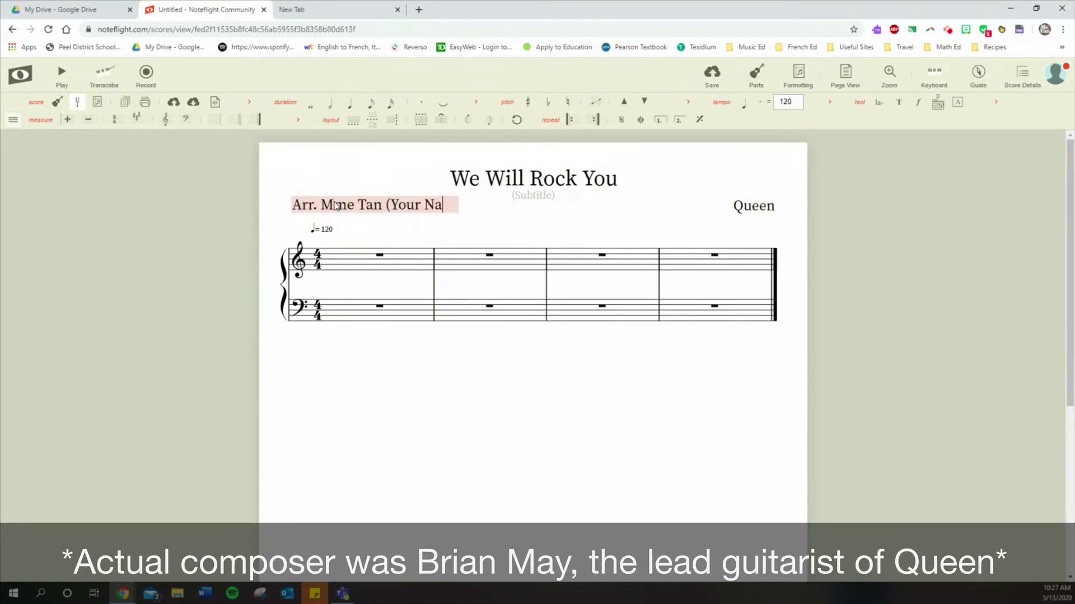
text(me))
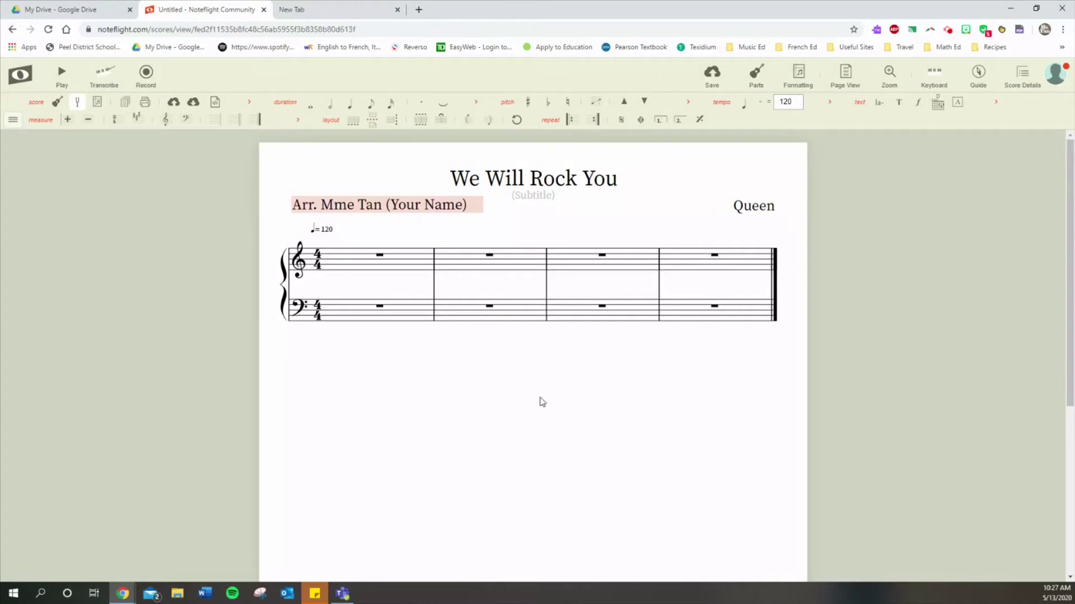
click(560, 371)
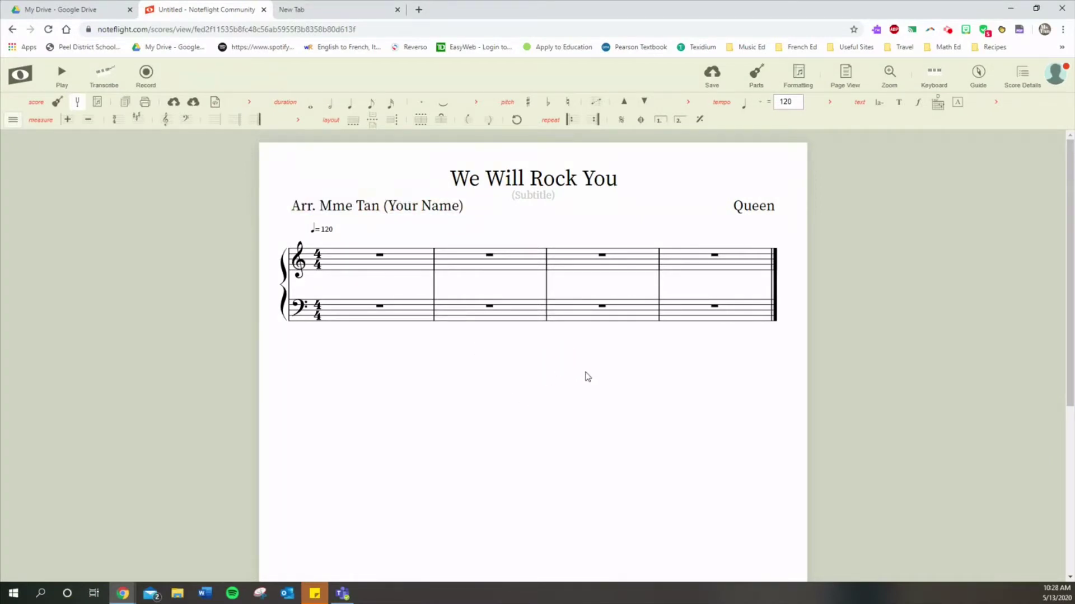
Step: Add a Drums (Standard) part from the Unpitched Percussion instruments to the score
click(768, 77)
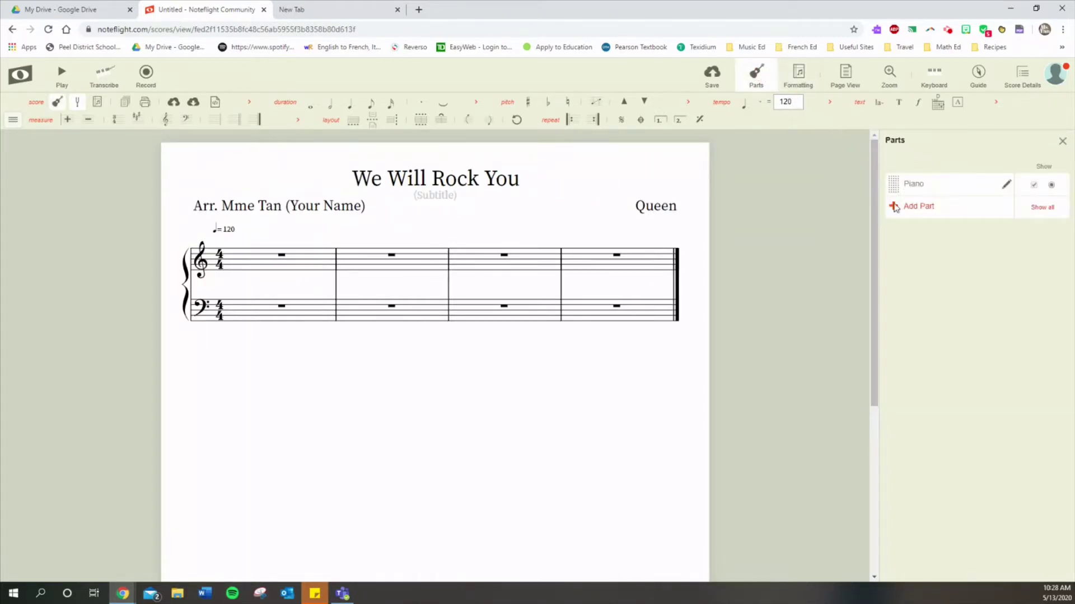
click(921, 208)
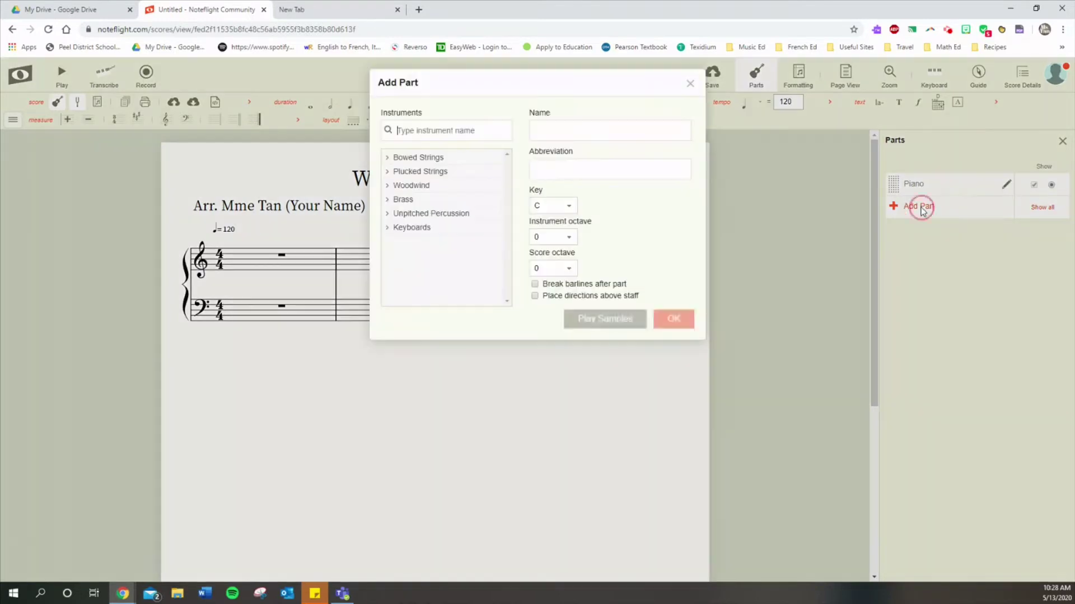
click(460, 216)
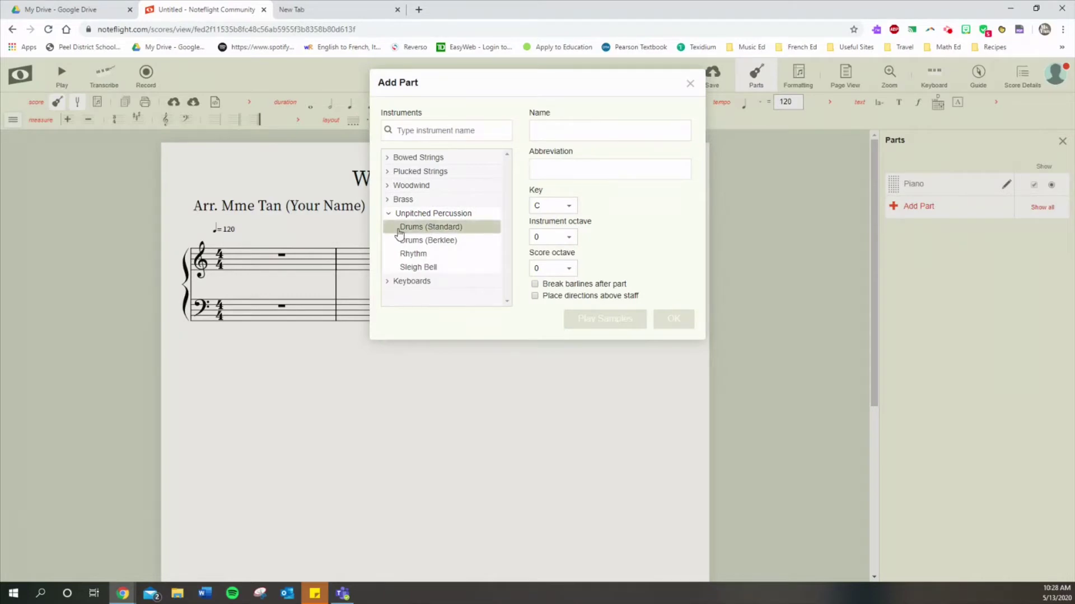
click(467, 228)
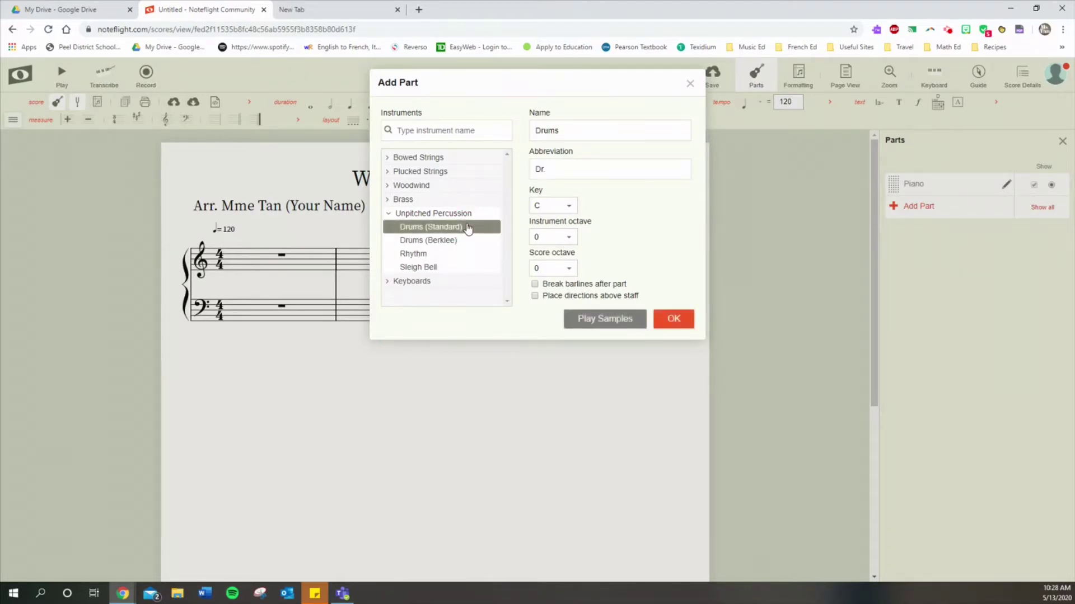
click(673, 321)
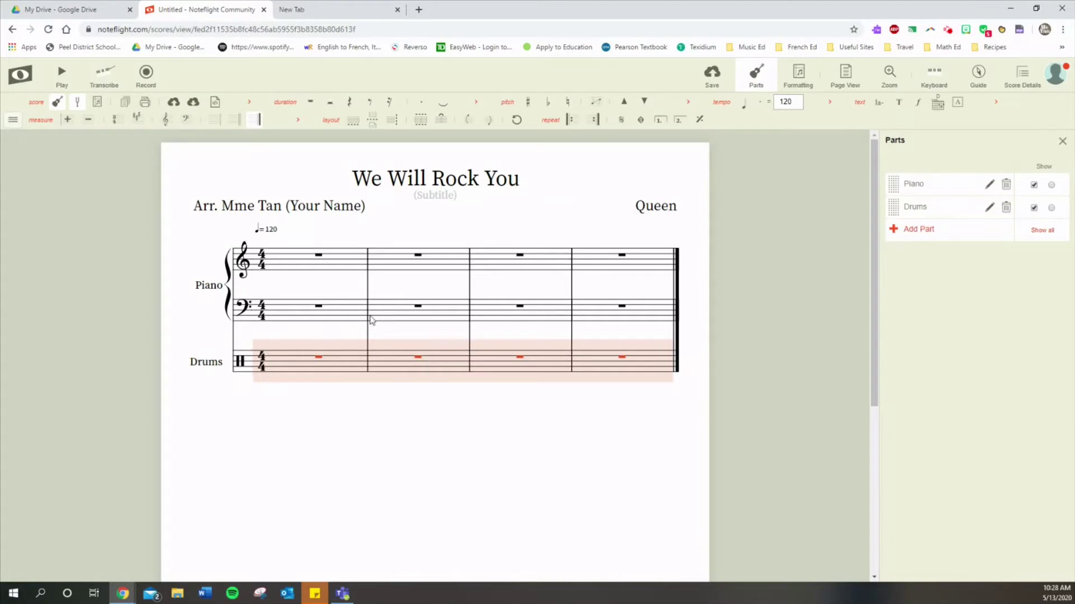
Step: Enter two bottom-space quarter notes and one third-space quarter note in drum measure 1, and play the measure back
click(275, 374)
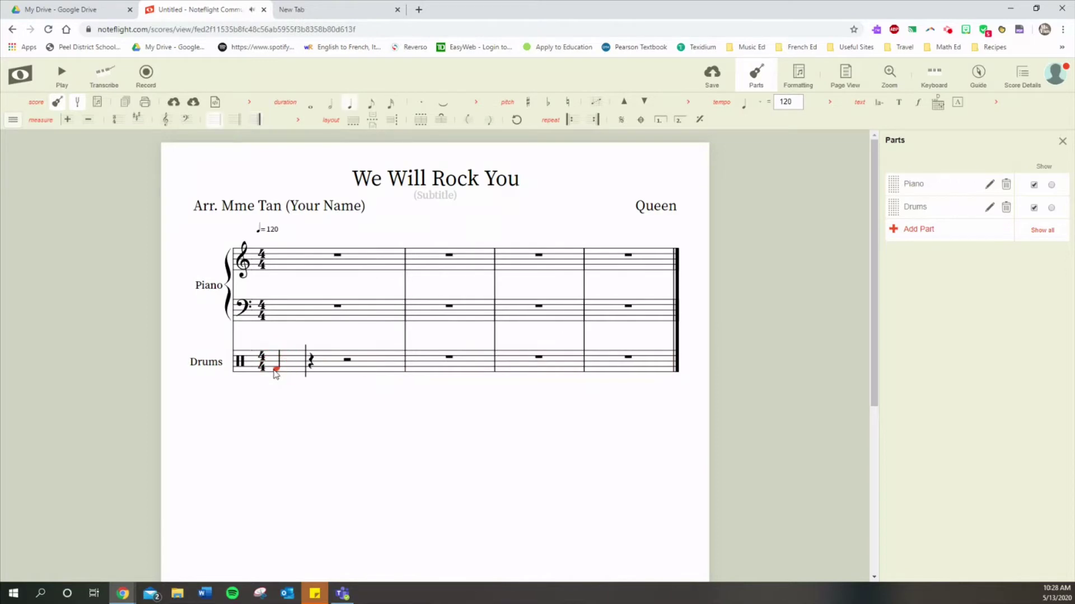
click(312, 374)
click(355, 361)
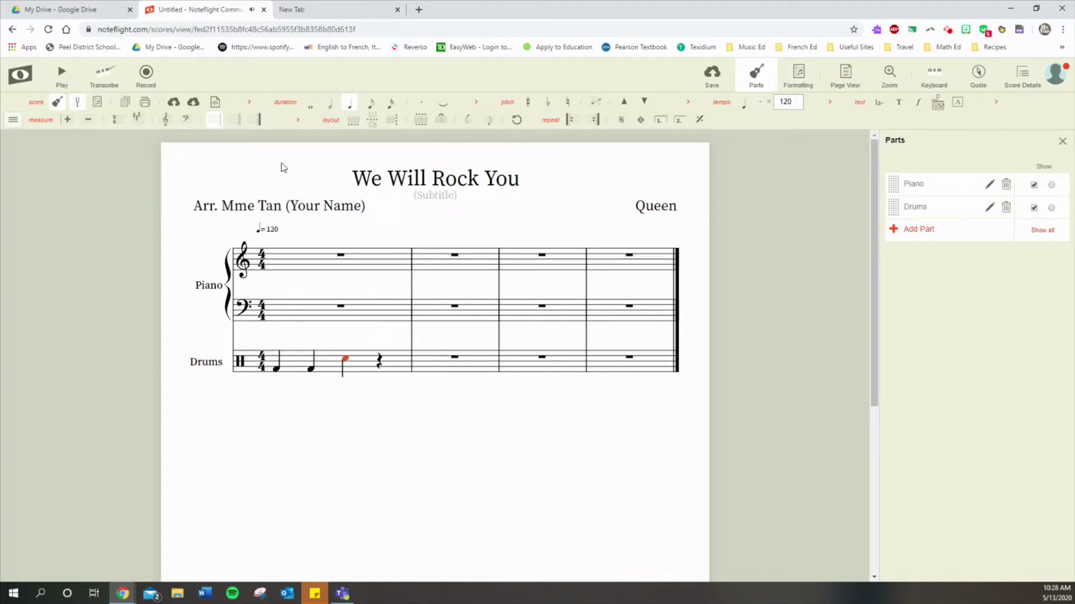
click(63, 78)
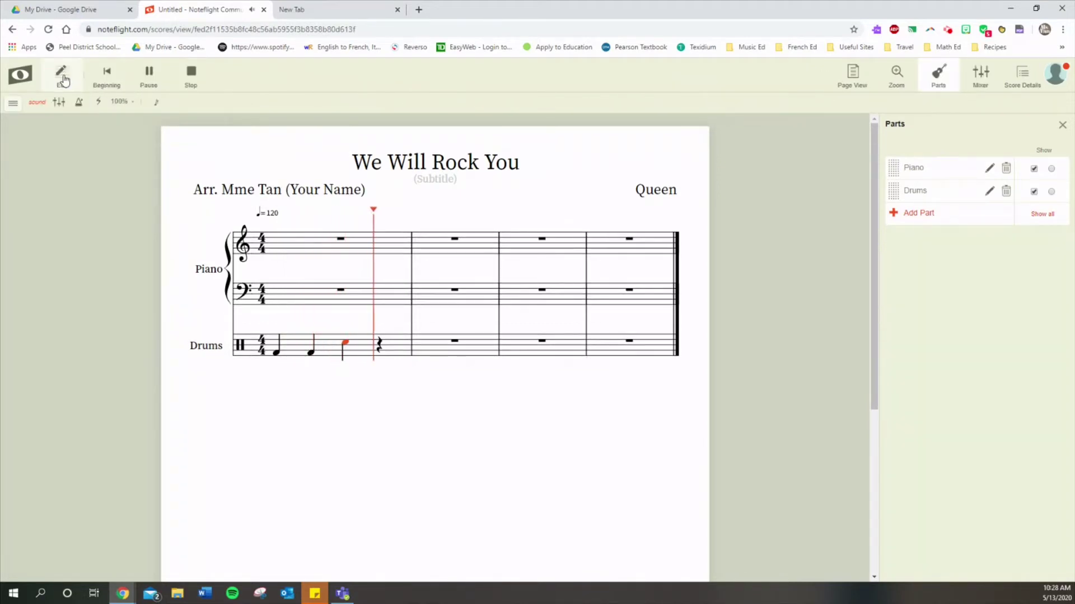
click(196, 83)
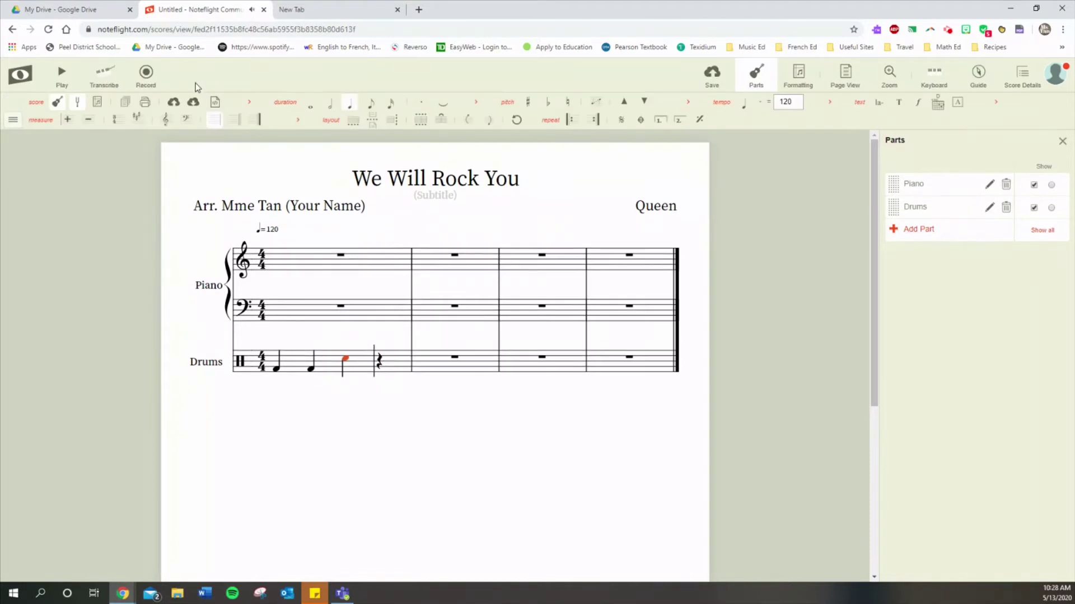
Step: Enter the same pattern of two bottom-space and one third-space quarter notes in drum measure 2
click(420, 364)
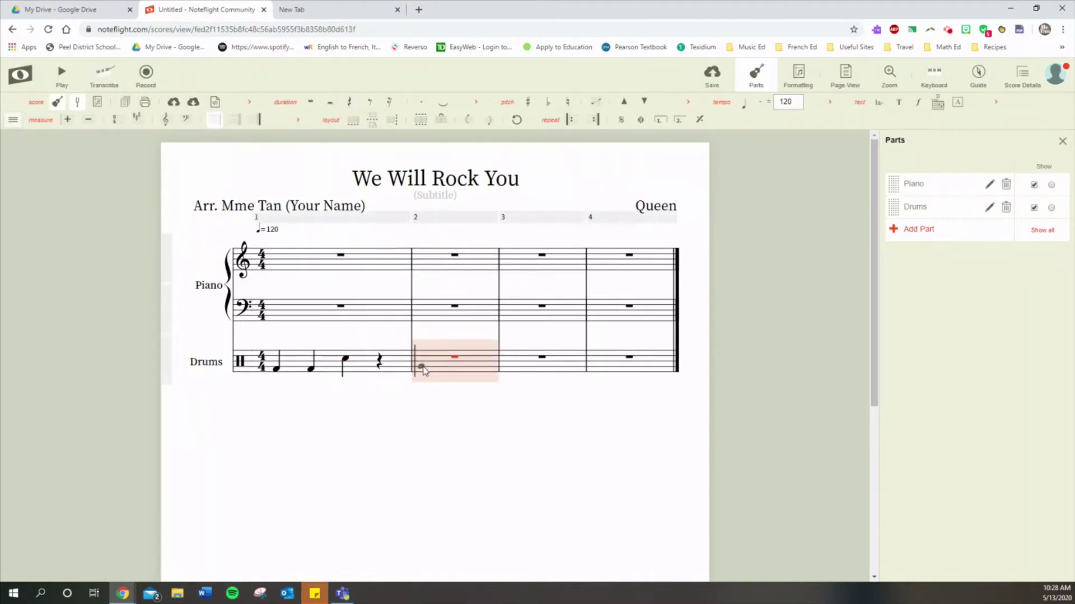
click(424, 369)
click(434, 370)
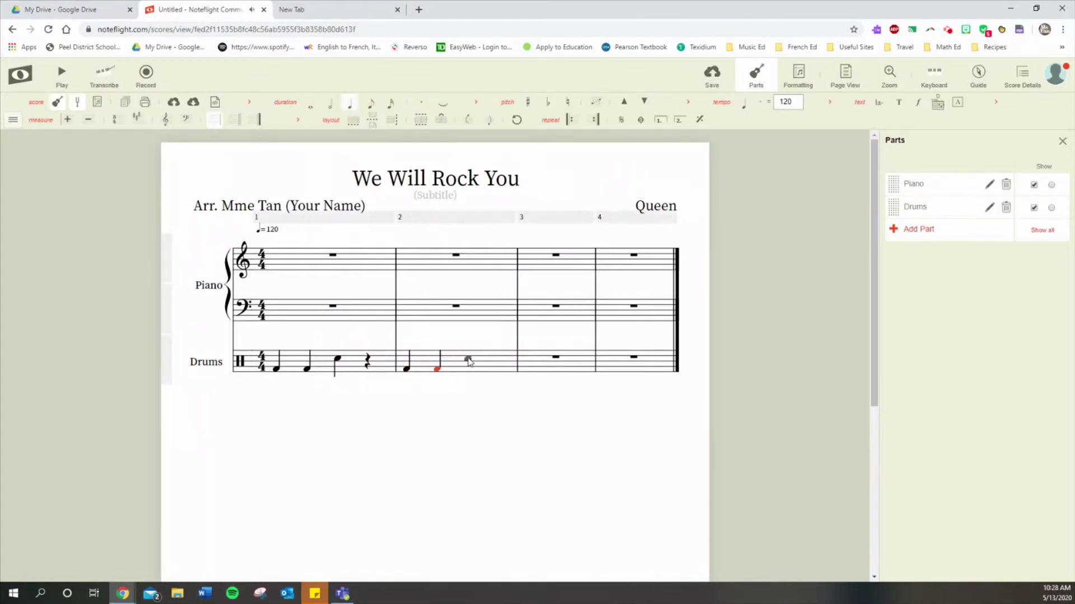
click(466, 359)
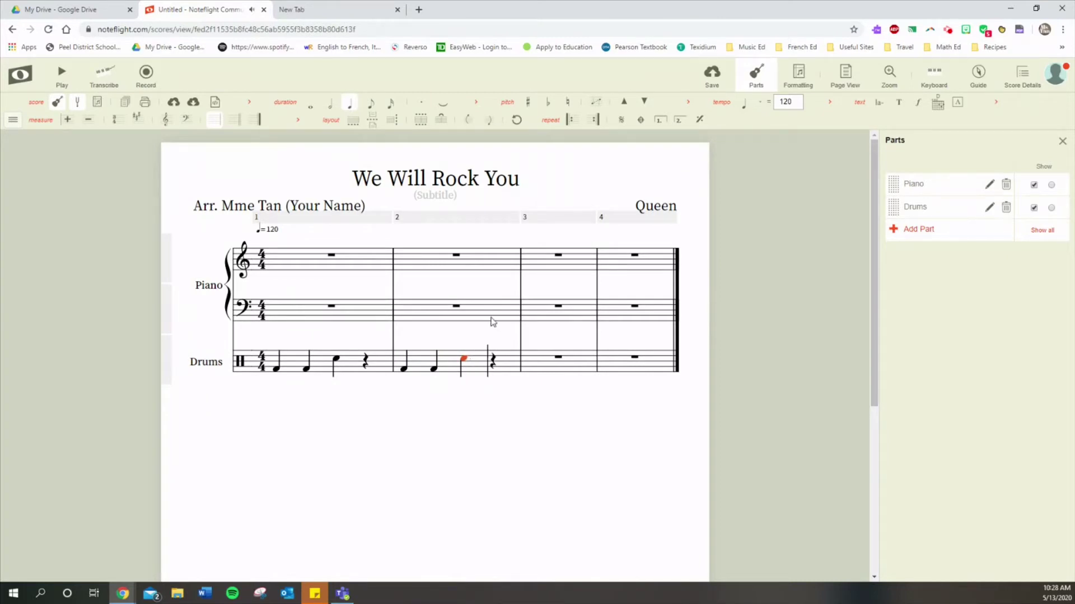
Step: Add an End Repeat to the barline after measure 2 and play the score back
click(521, 292)
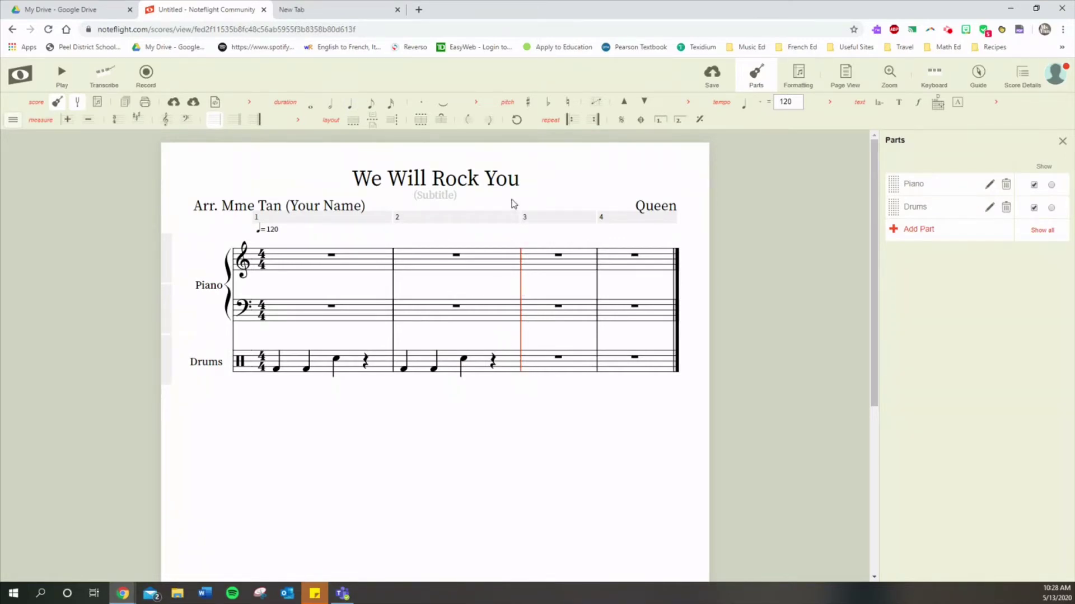
click(595, 120)
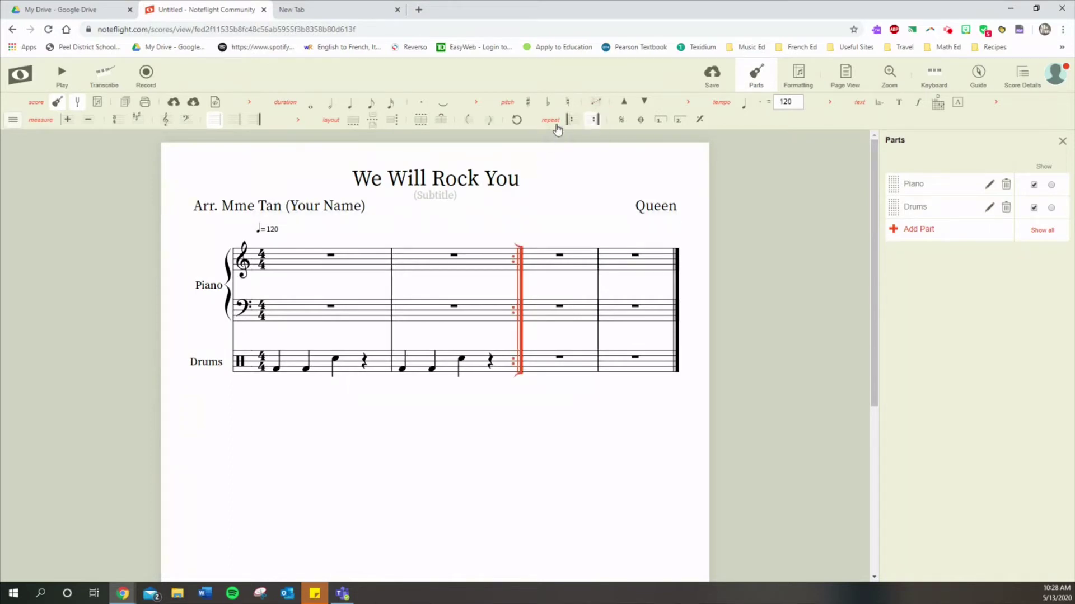
click(13, 120)
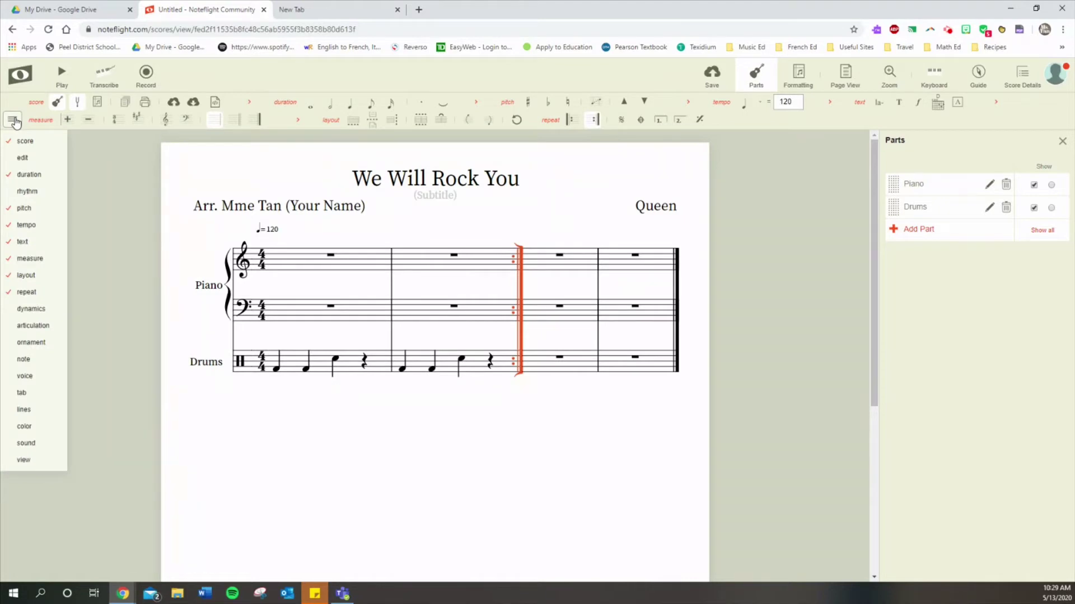
mouse_move(30, 295)
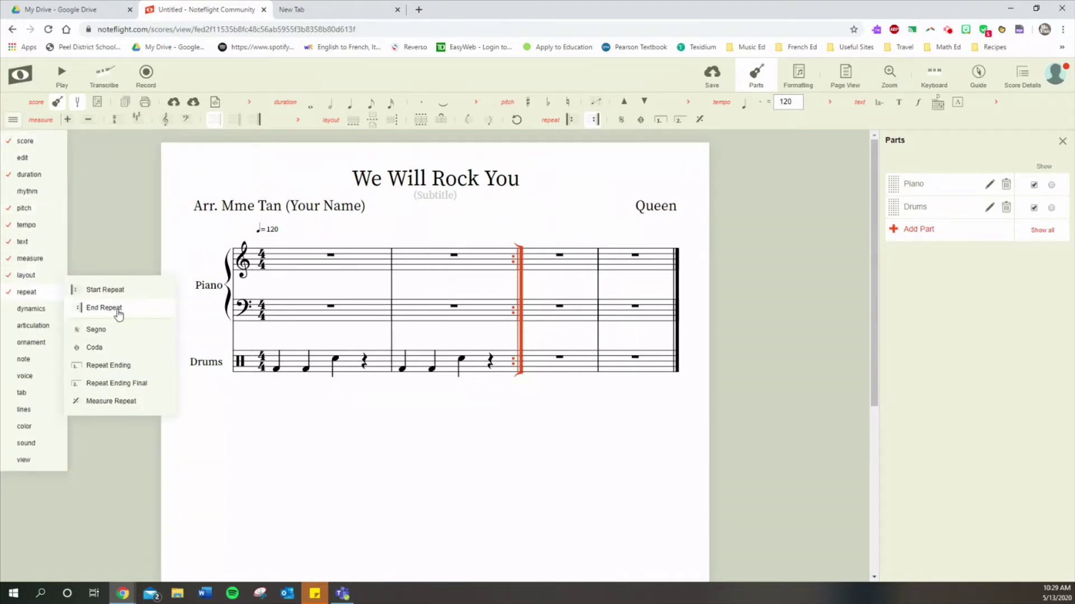
click(296, 393)
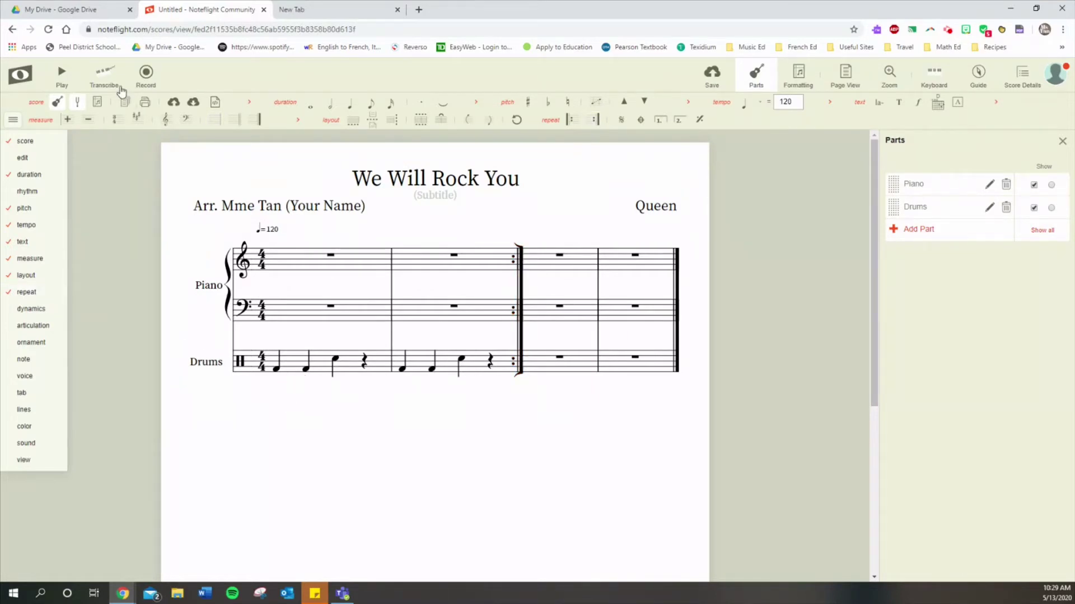
click(63, 81)
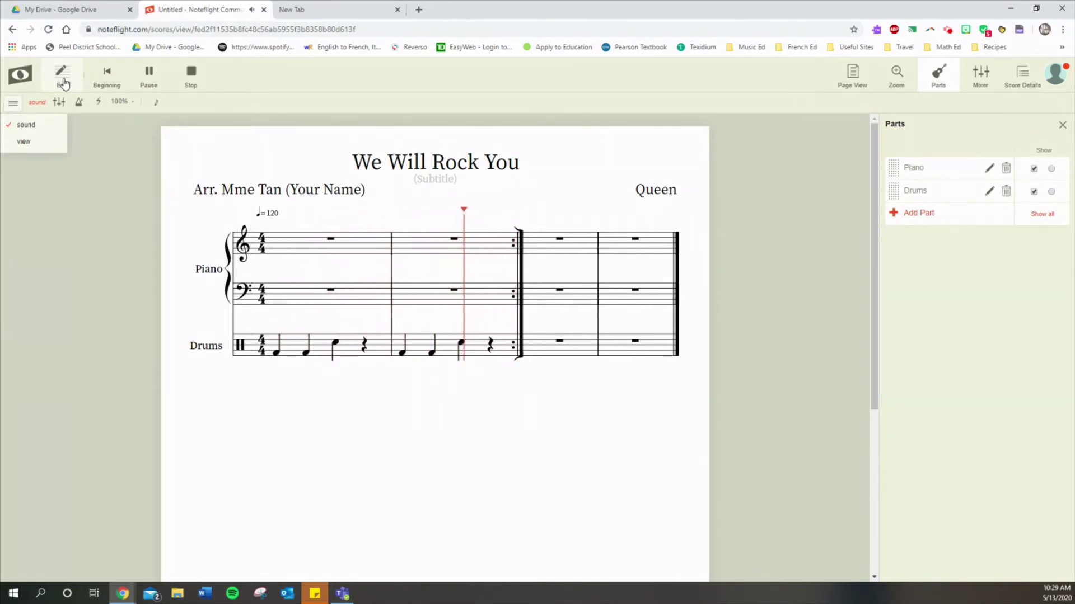
click(64, 83)
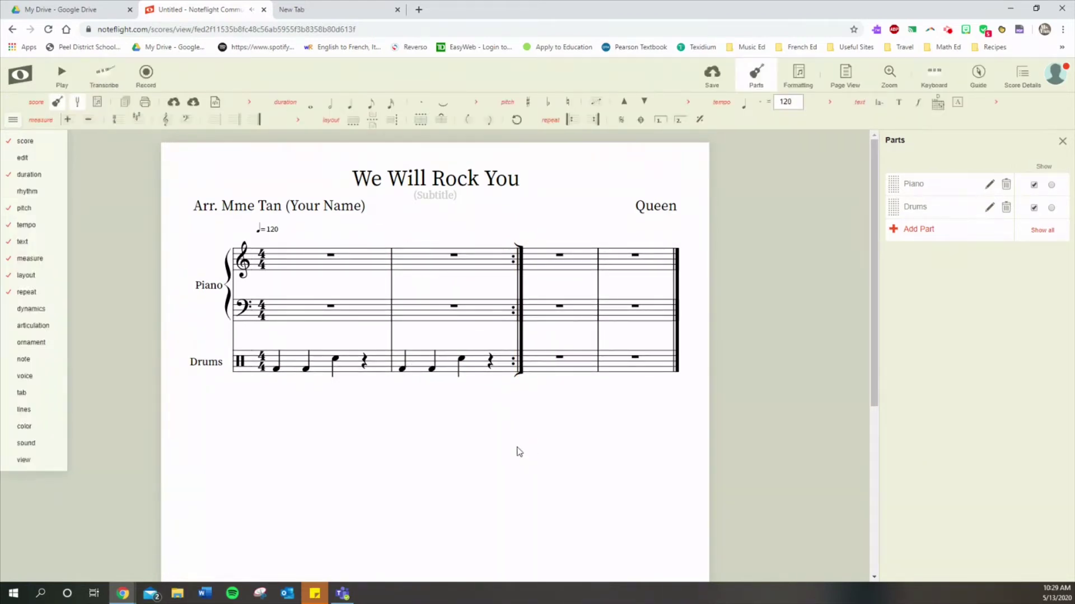
Step: Try to copy the drum pattern of measures 1 and 2 into measures 3 and 4
click(276, 369)
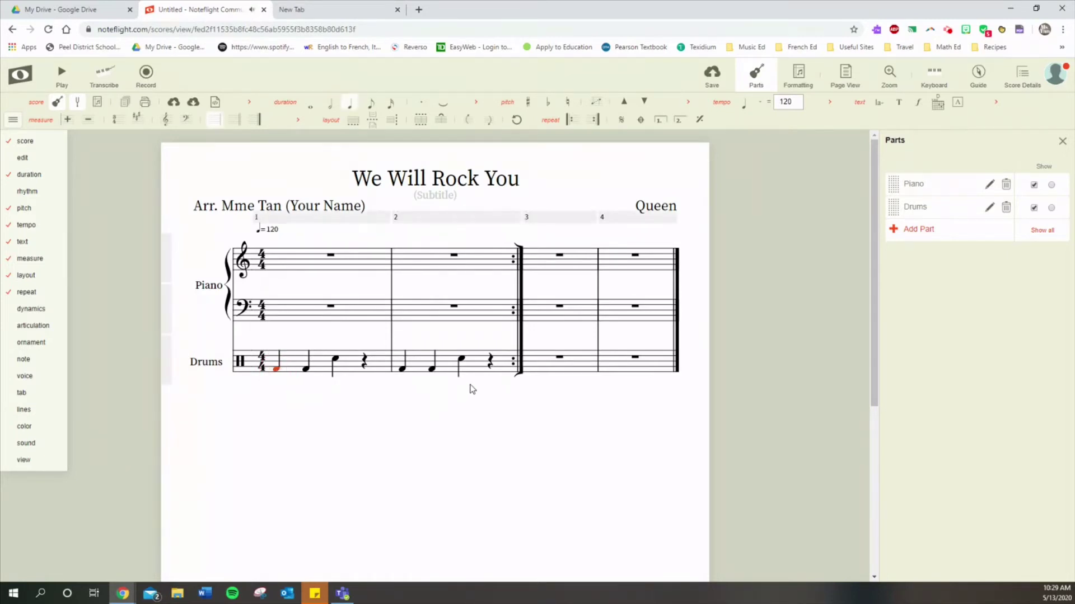
shift+click(492, 364)
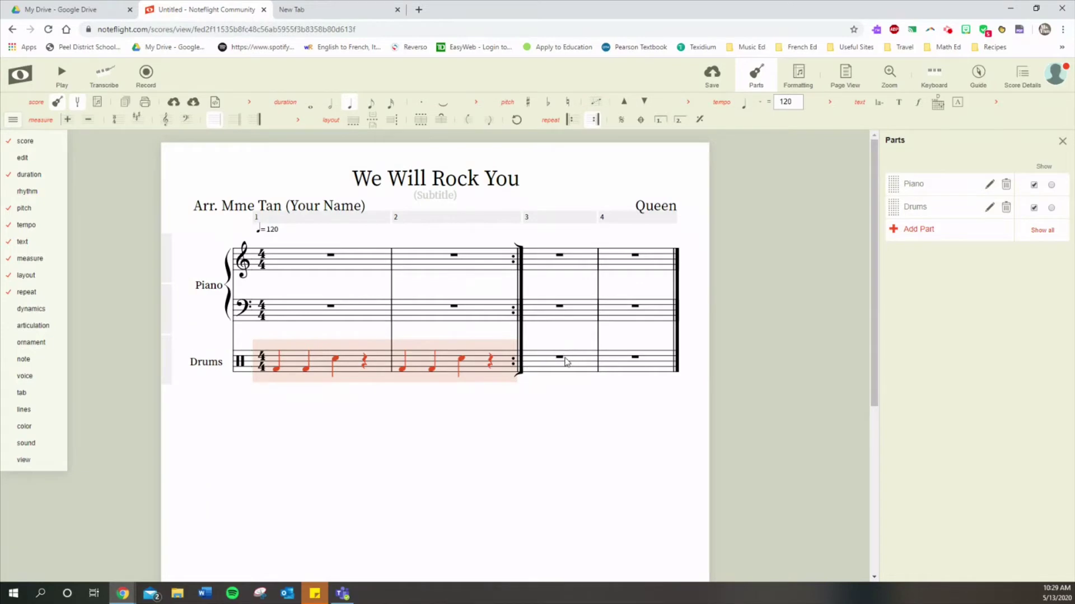
click(559, 357)
key(ctrl+v)
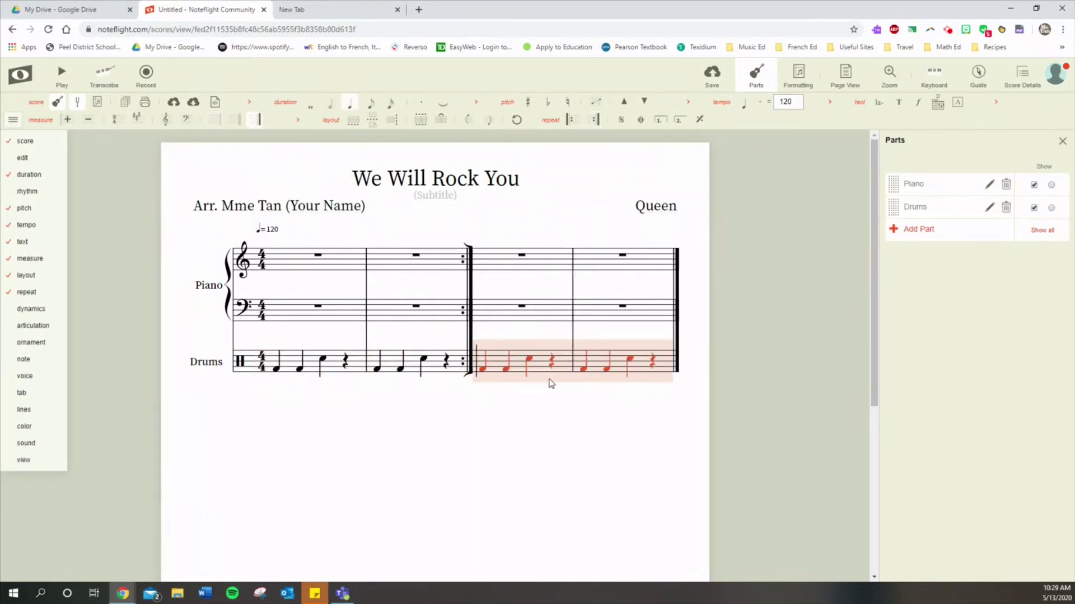
key(Delete)
Step: Enter two bottom-space quarter notes and one third-space quarter note in each of drum measures 3 and 4
click(531, 371)
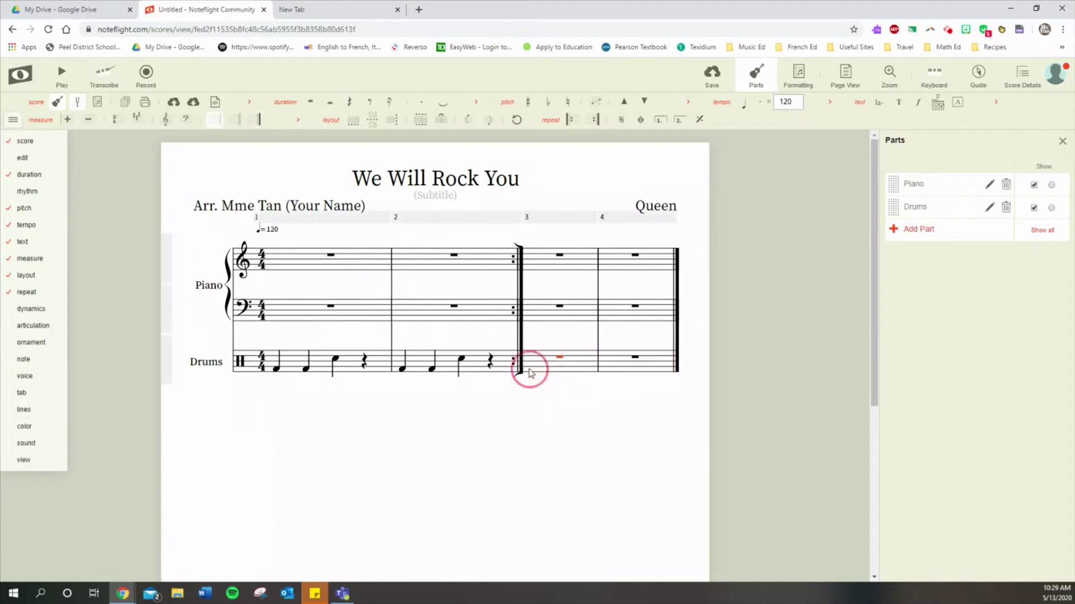
click(531, 367)
click(543, 368)
click(558, 358)
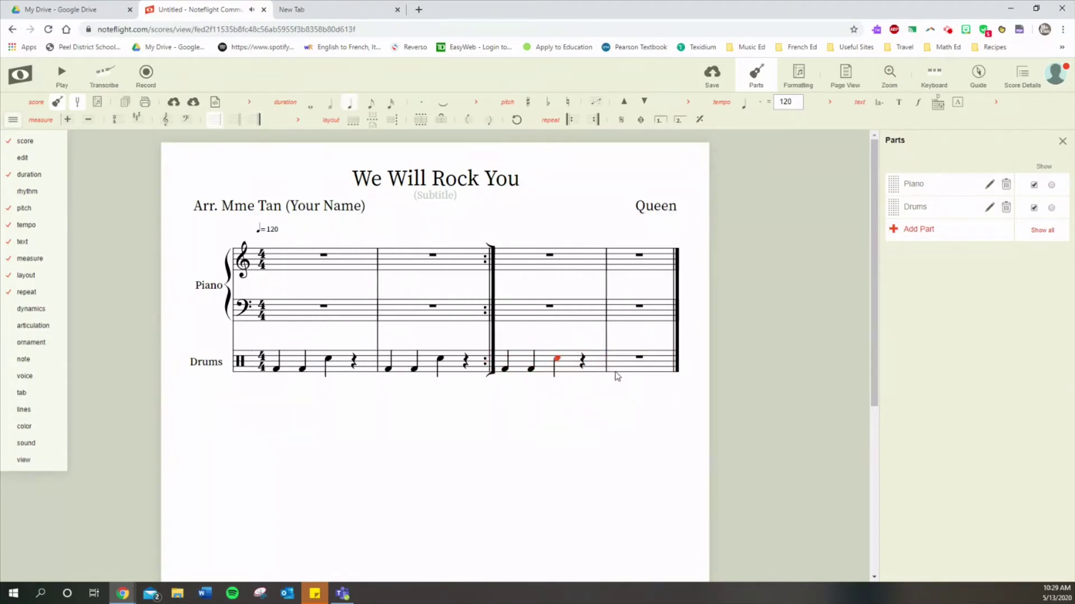
click(615, 371)
click(617, 371)
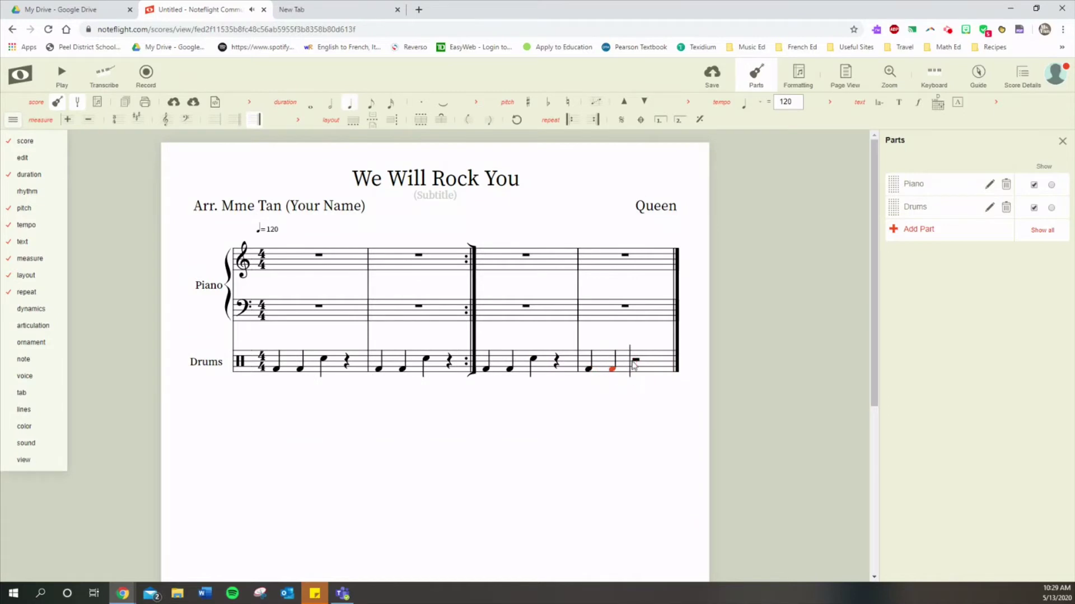
click(633, 358)
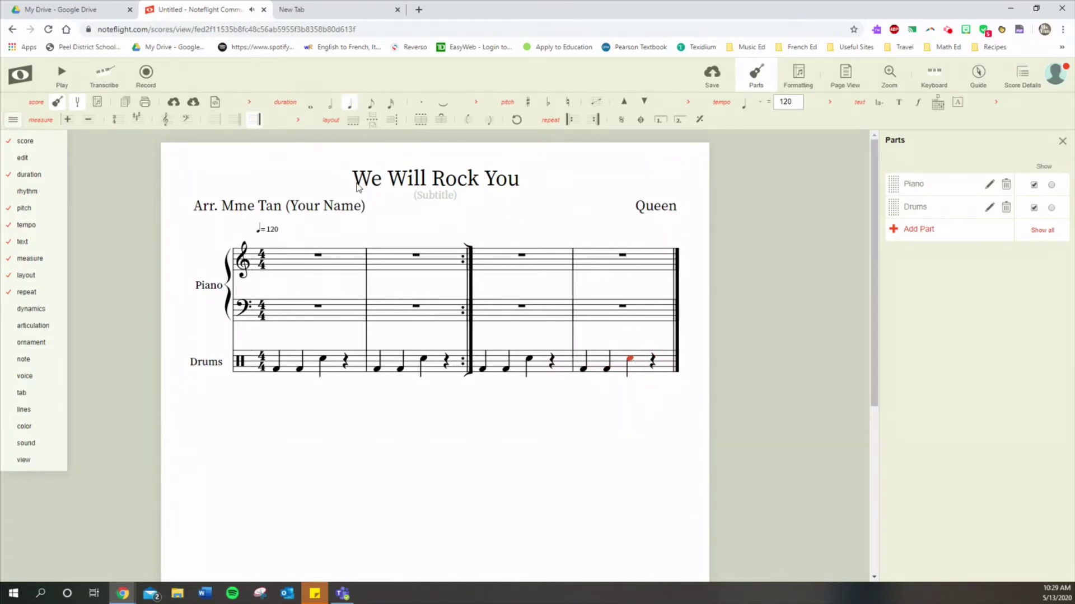
Step: Add two empty measures after measure 4 at the end of the score
click(12, 120)
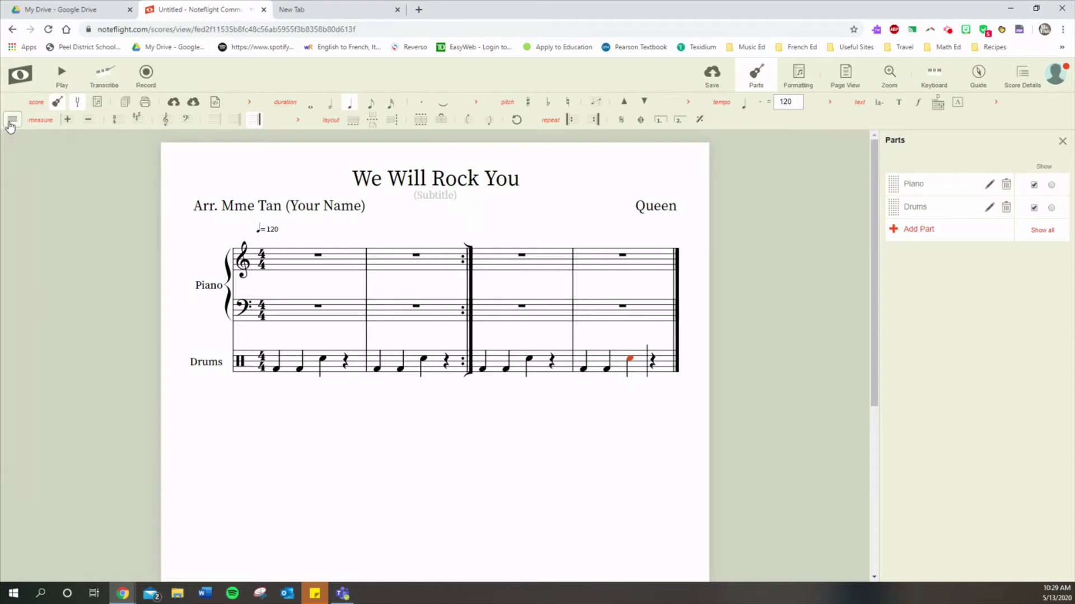
click(67, 120)
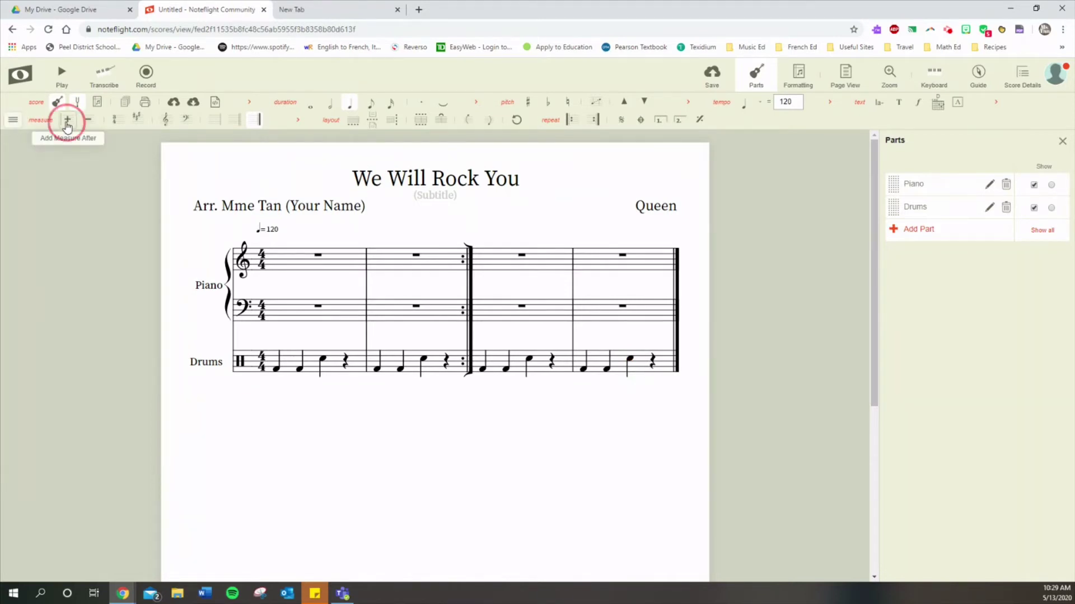
click(67, 120)
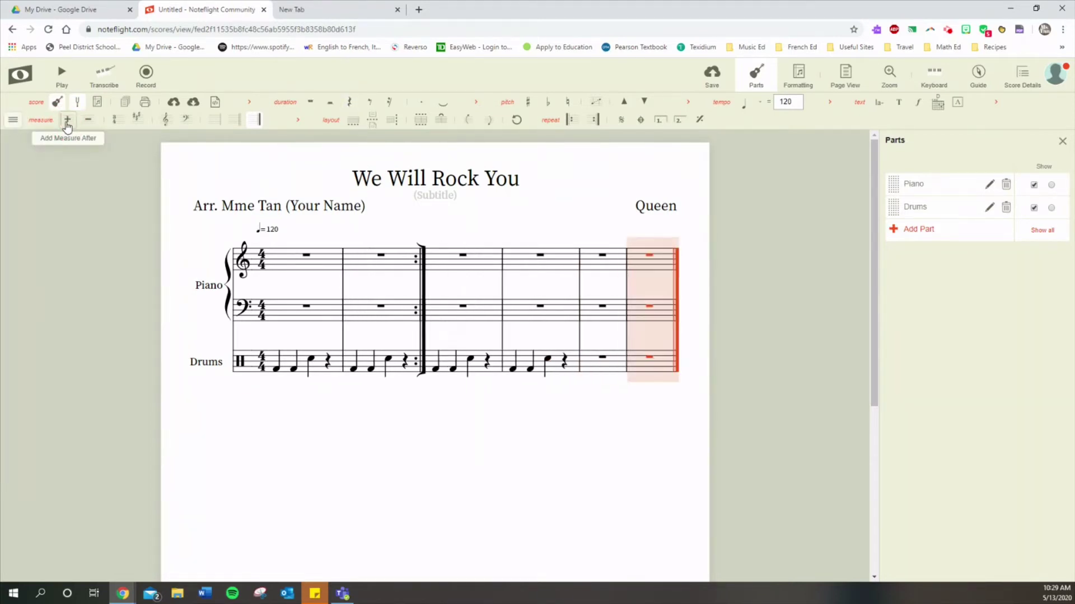
Step: Enter two bottom-space quarter notes and one third-space note in drum measure 5, making the third note a quarter
click(592, 372)
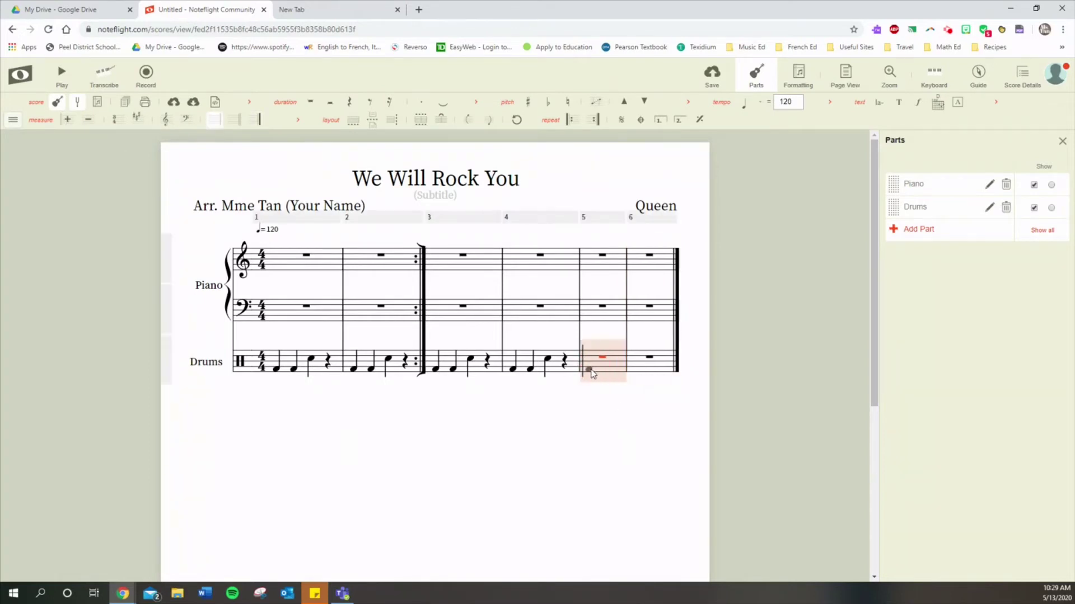
click(592, 373)
click(469, 542)
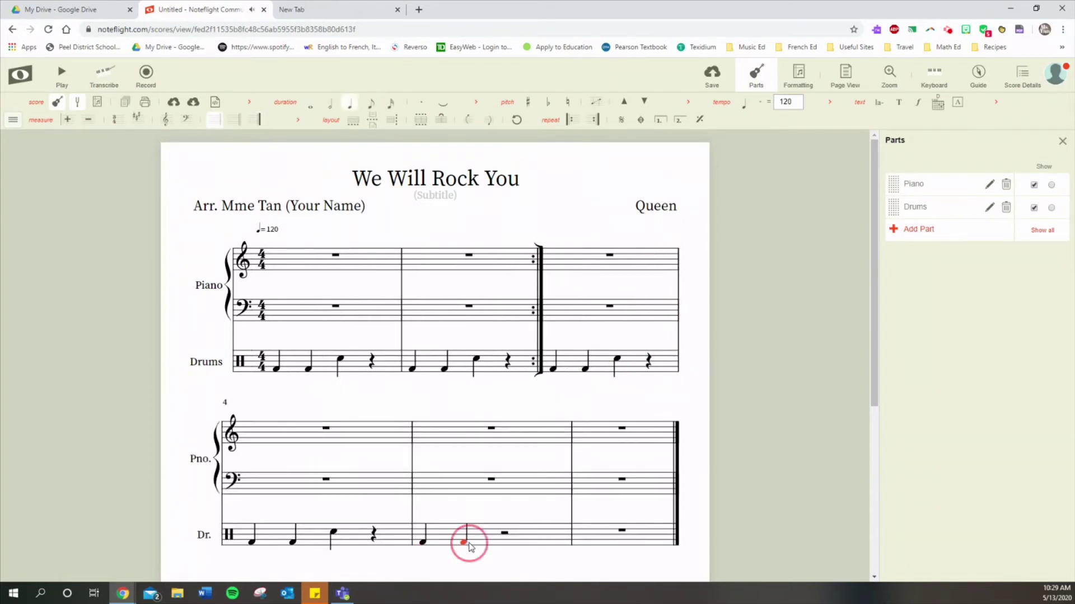
click(506, 533)
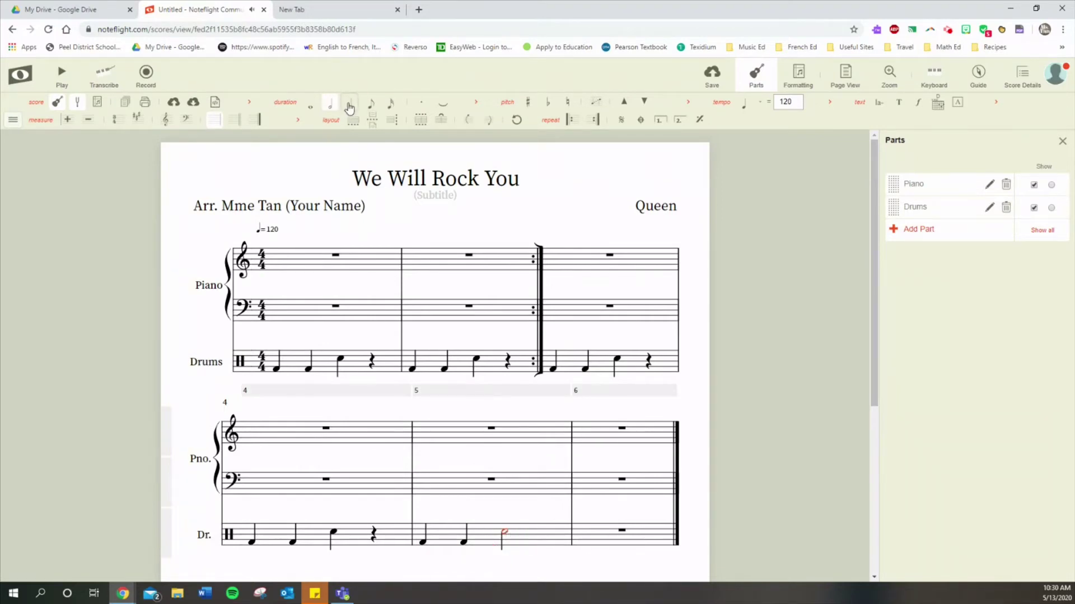
click(348, 108)
Step: Enter two bottom-space quarter notes and one third-space quarter note in drum measure 6
scroll(588, 487, down, 1)
click(587, 488)
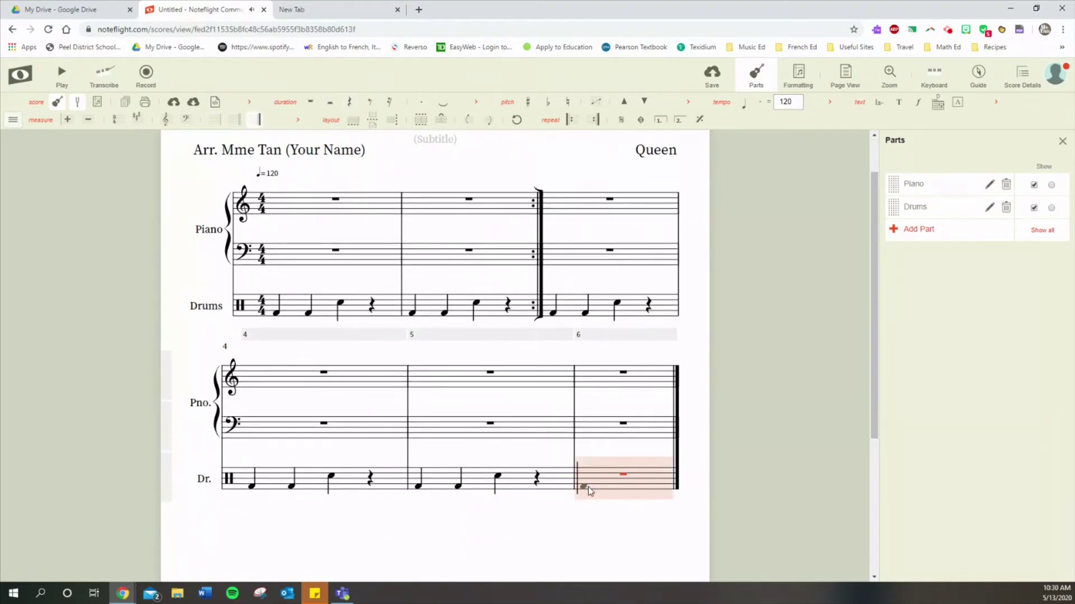
click(587, 489)
click(588, 488)
click(611, 475)
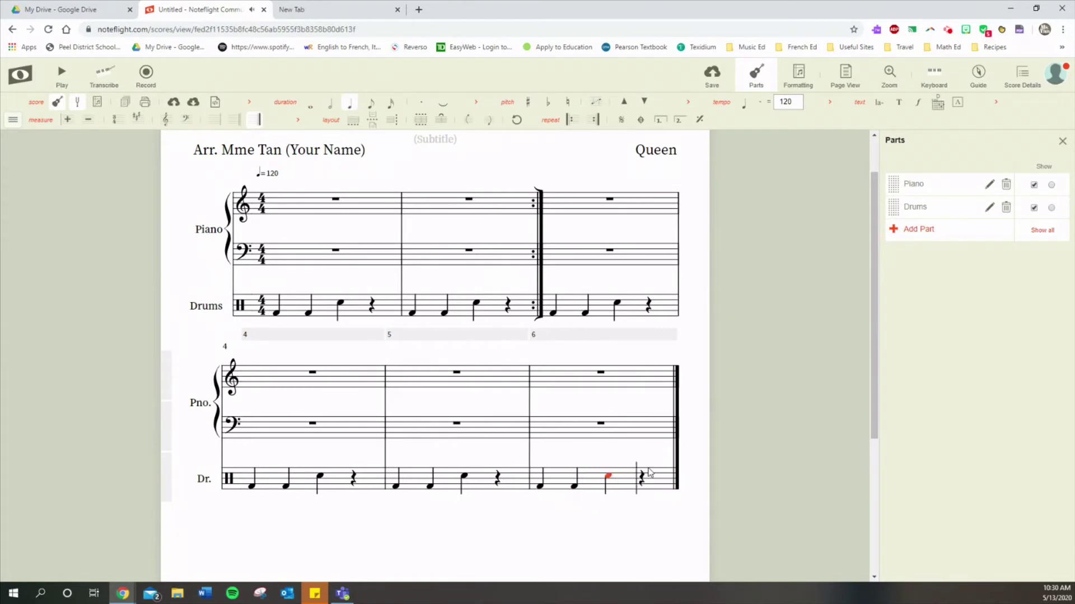
click(685, 379)
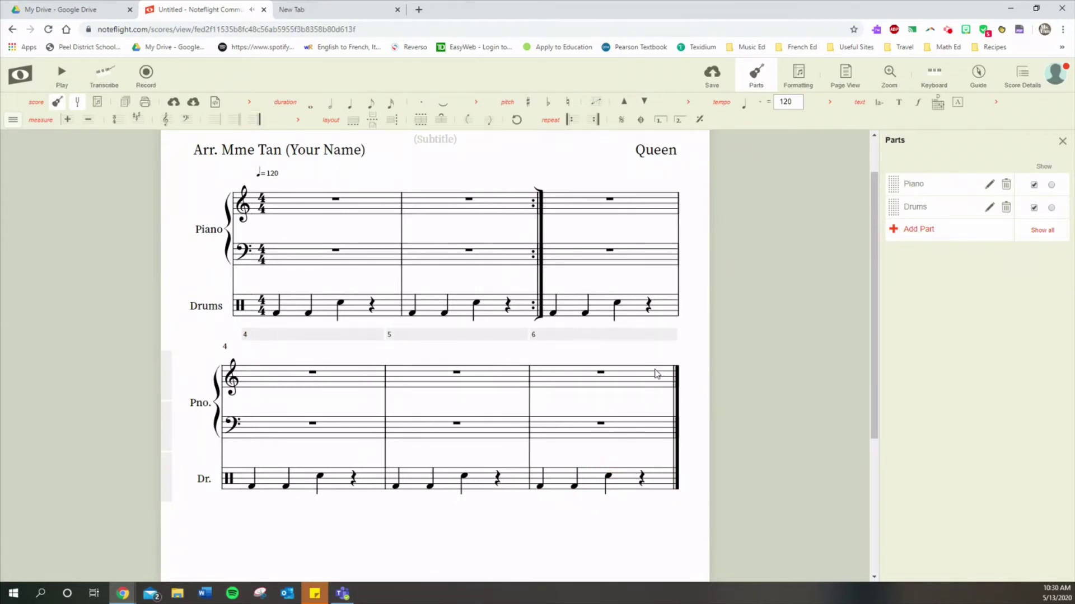
Step: Enter a G half note and an F-sharp half note in the piano treble staff of measure 3
click(552, 212)
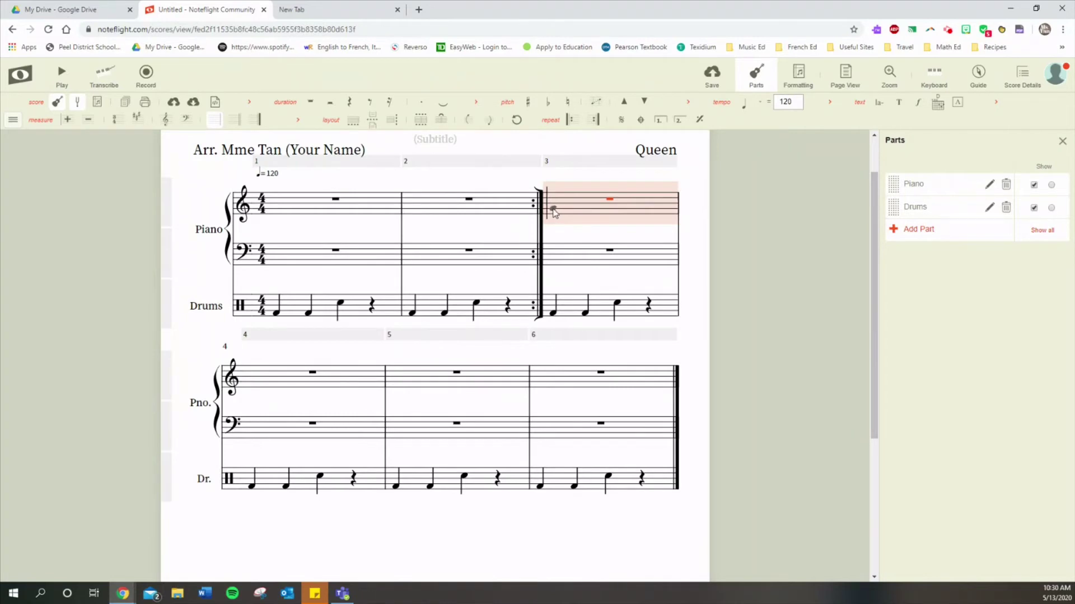
click(553, 210)
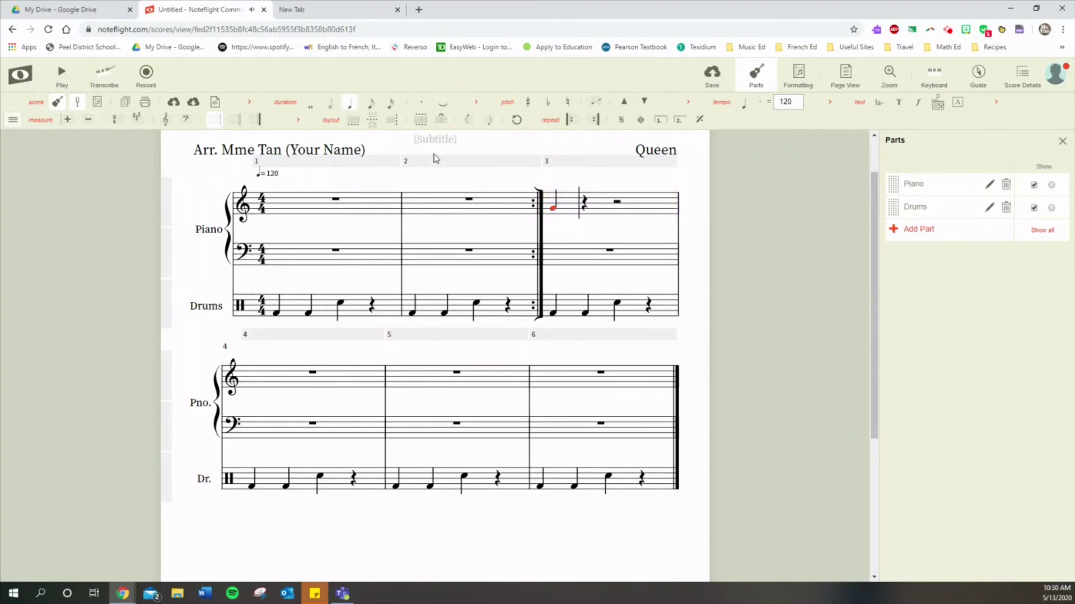
click(331, 103)
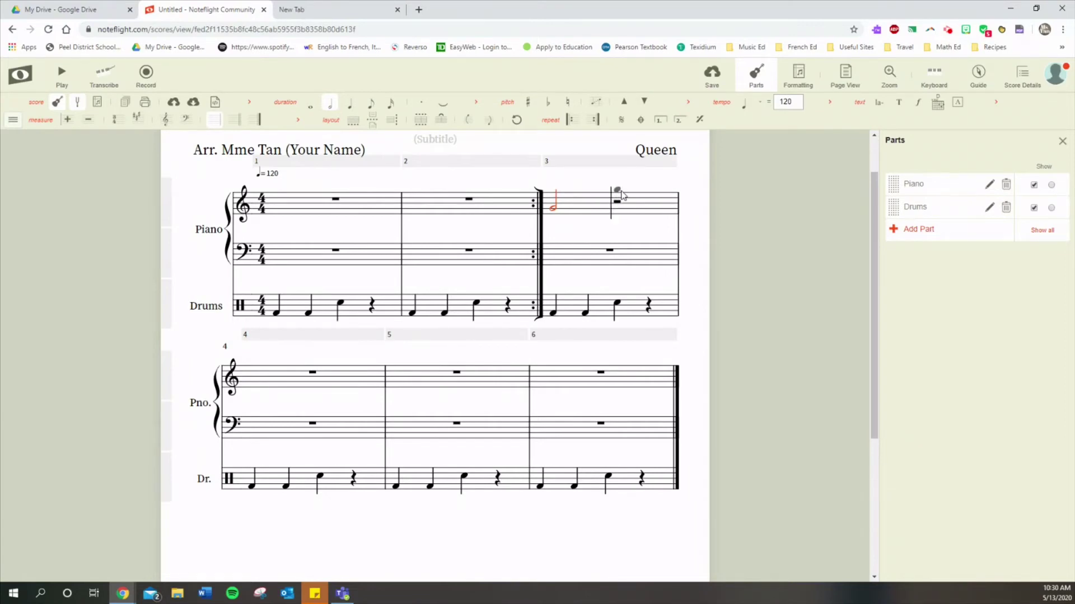
click(617, 211)
click(529, 110)
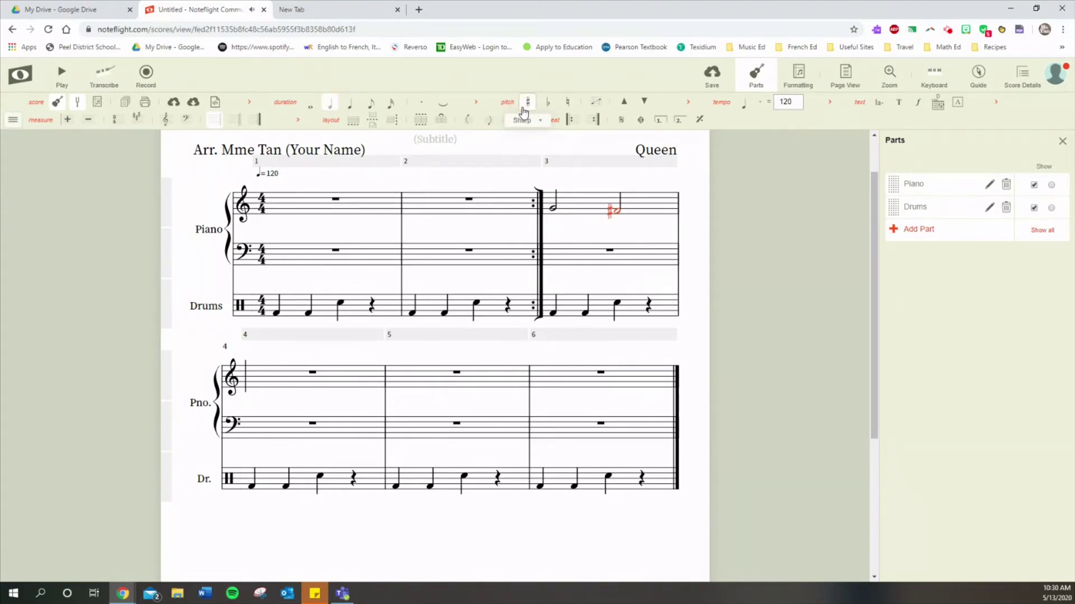
click(12, 119)
mouse_move(35, 212)
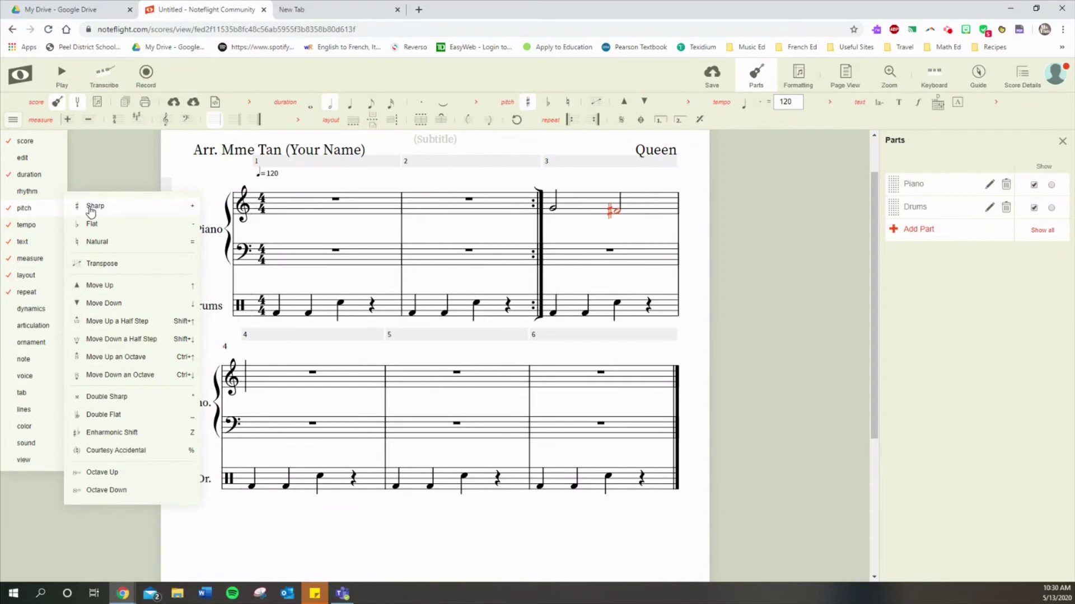
click(691, 257)
Step: Enter an E half note and a low D half note in the piano treble staff of measure 4
click(269, 379)
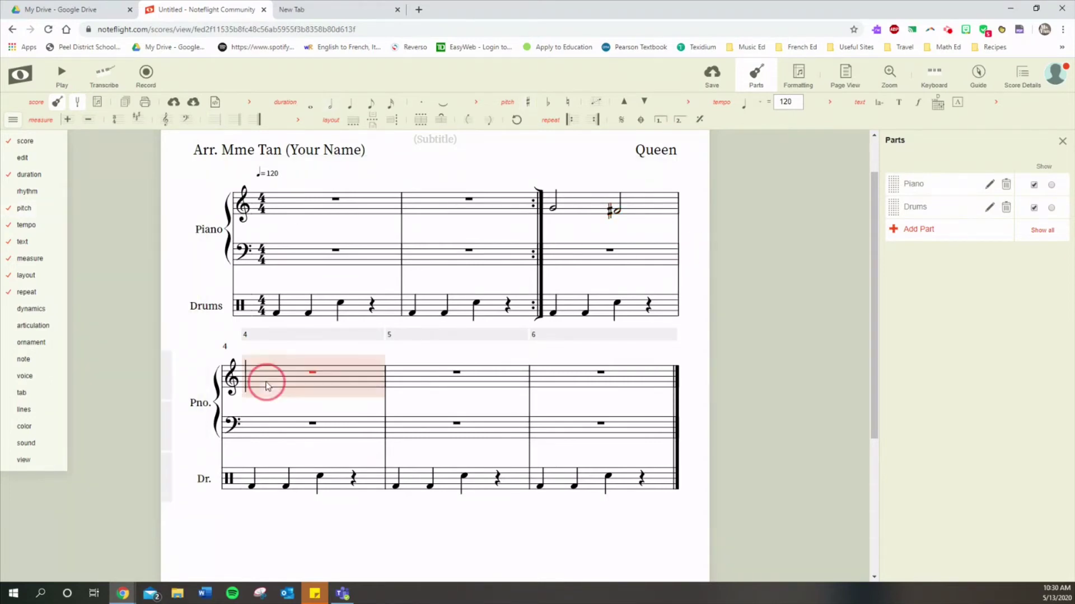
click(251, 387)
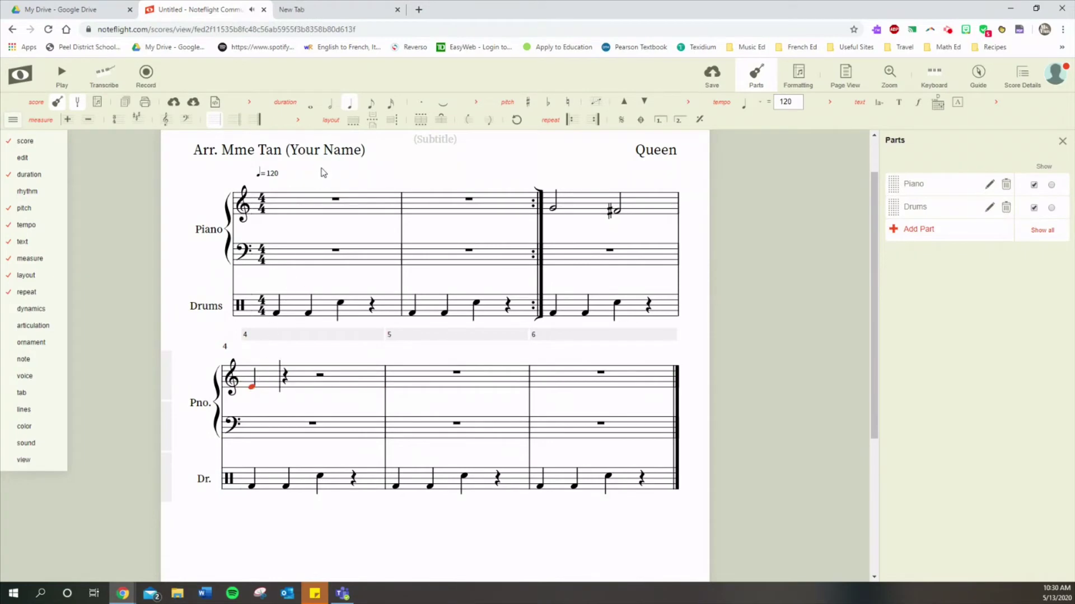
click(329, 107)
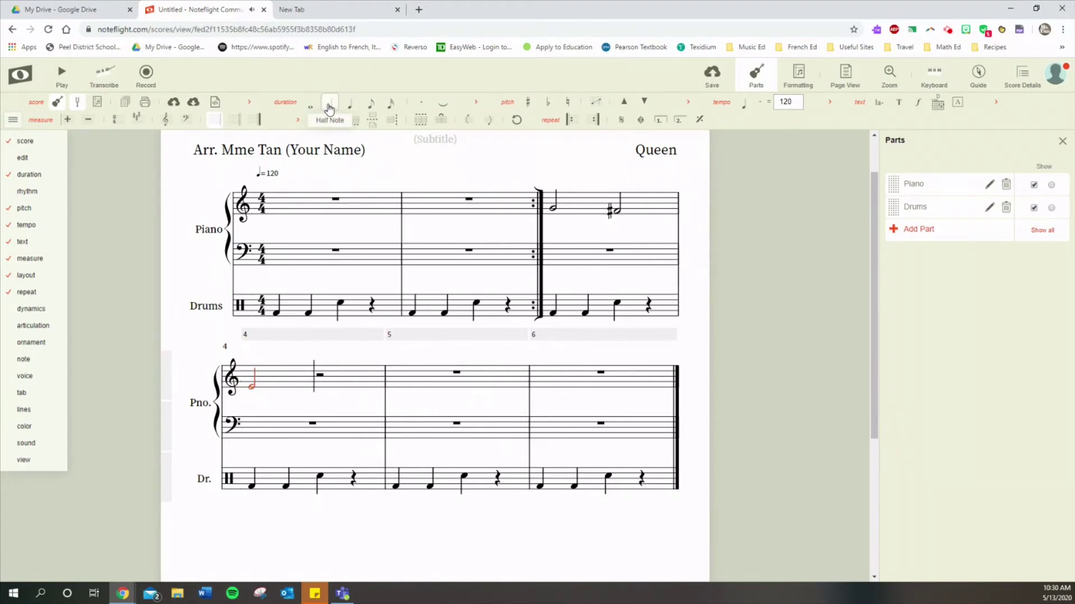
click(321, 395)
Step: Enter two bottom-line E quarter notes in each of measures 5 and 6 of the piano treble staff
click(398, 391)
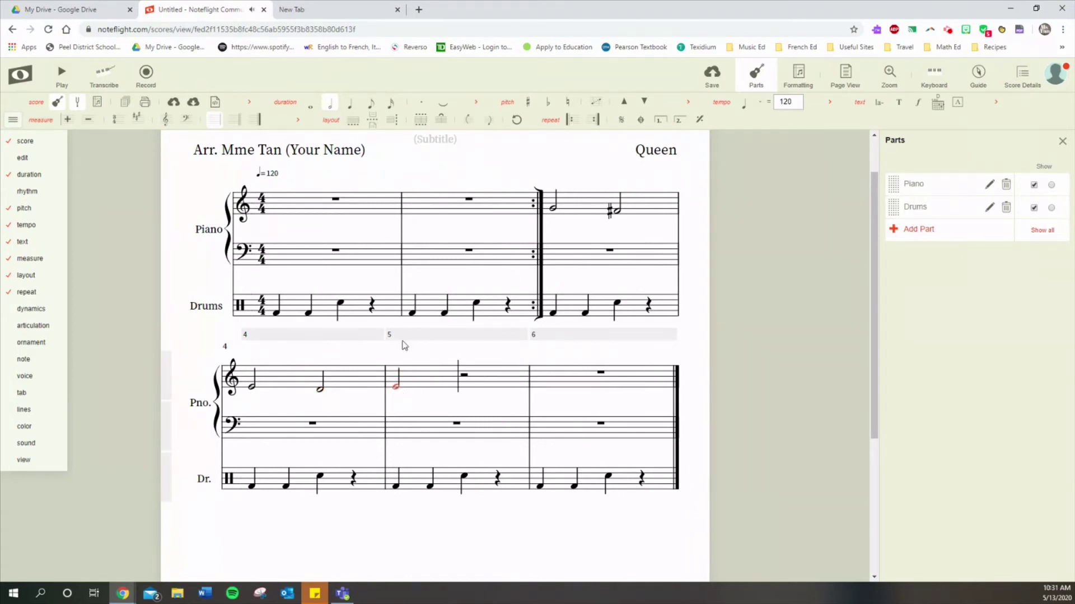
key(5)
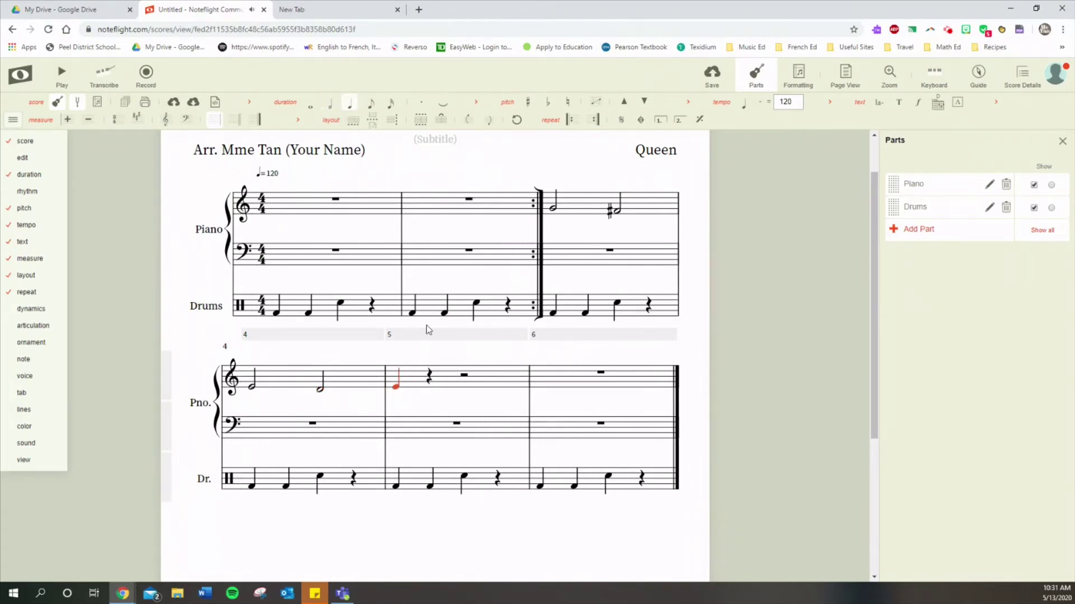
click(431, 387)
click(549, 386)
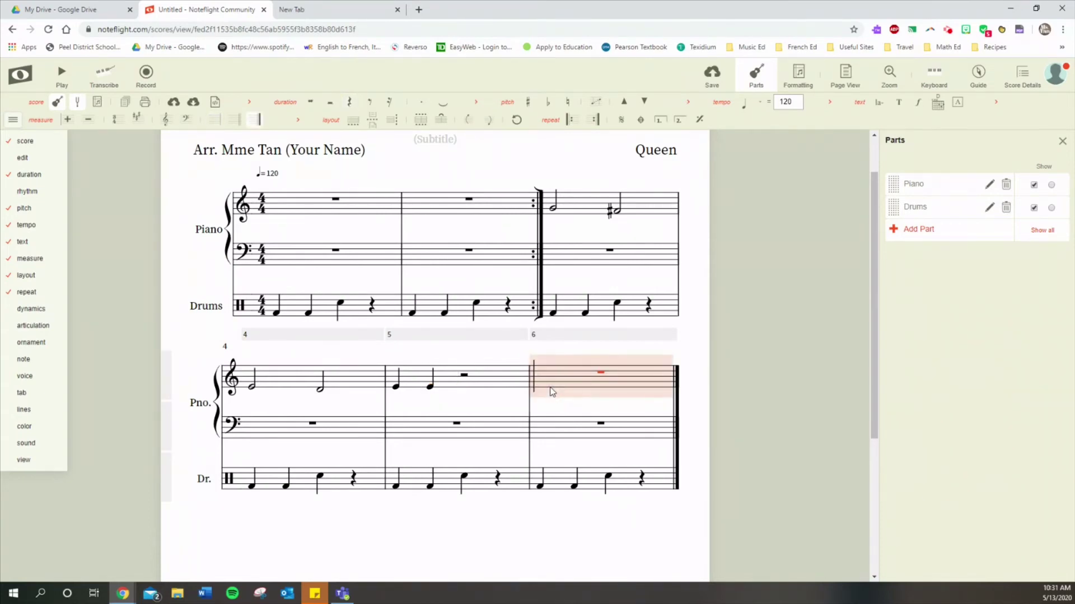
click(542, 385)
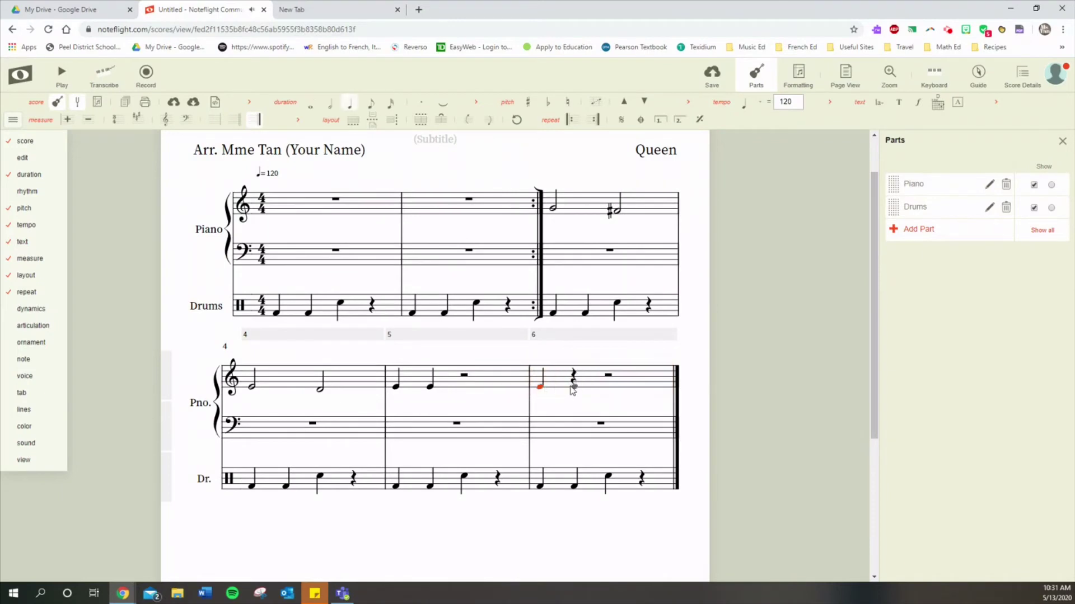
click(573, 387)
Step: Play the score back from the first piano note of measure 3, and stop the playback
click(556, 208)
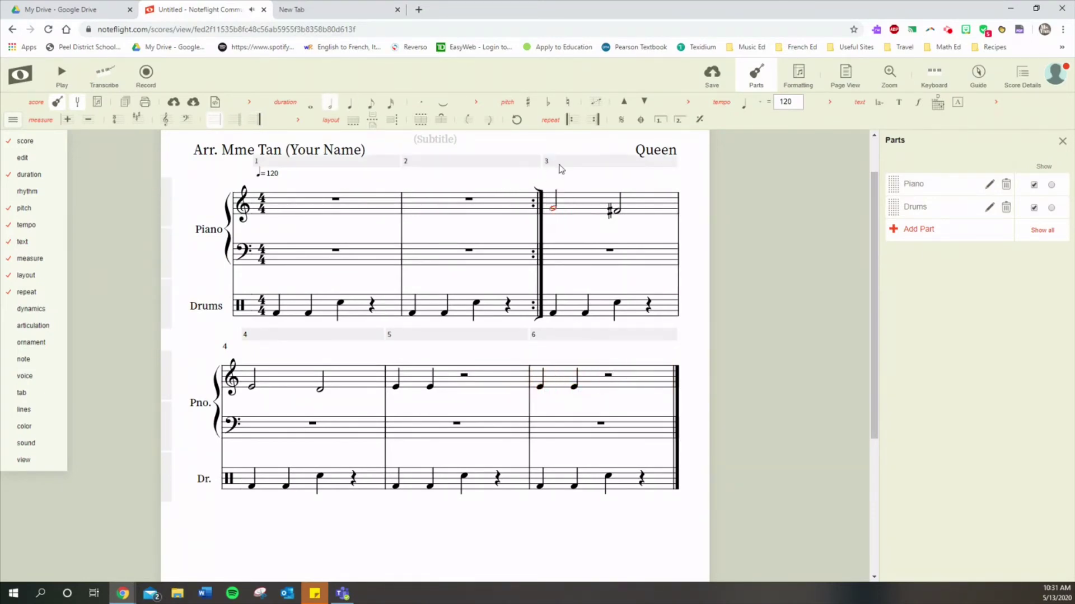
click(62, 73)
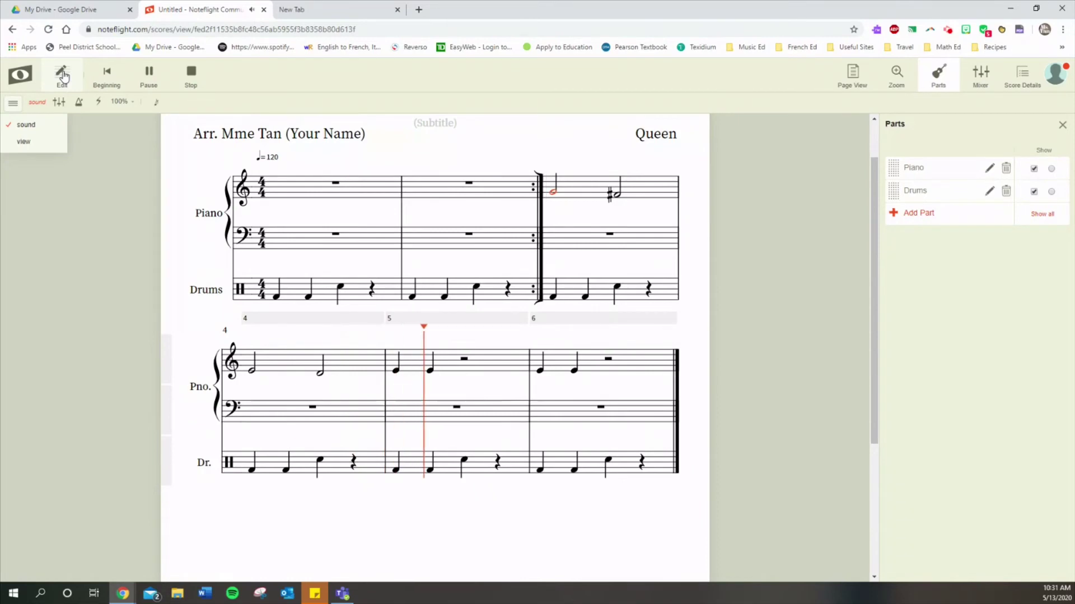
click(191, 76)
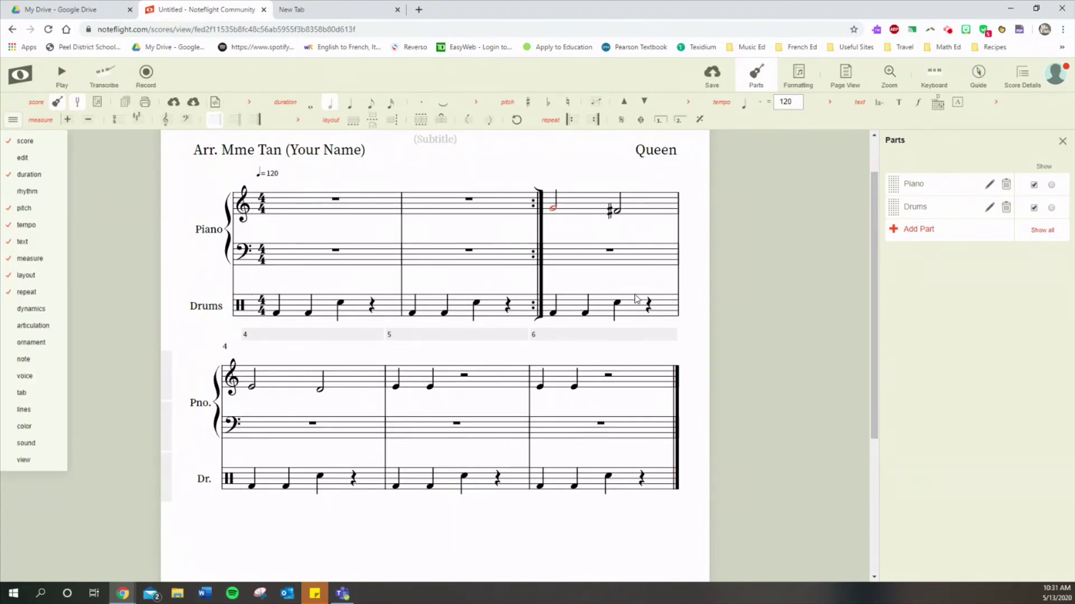
Step: Enter a G half note and an F-sharp half note in the piano bass staff of measure 3
click(549, 251)
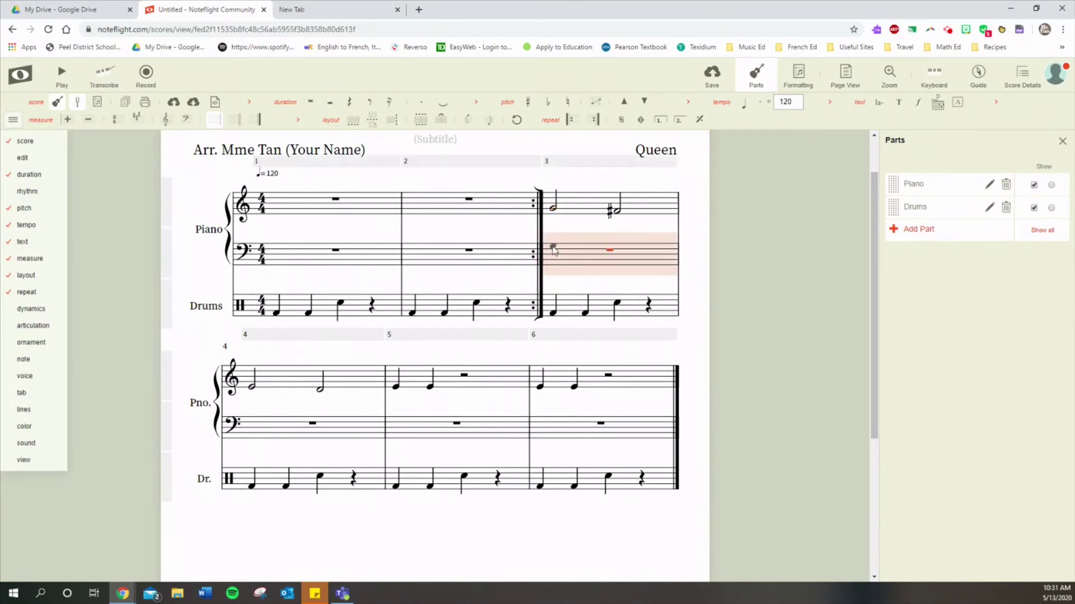
click(552, 247)
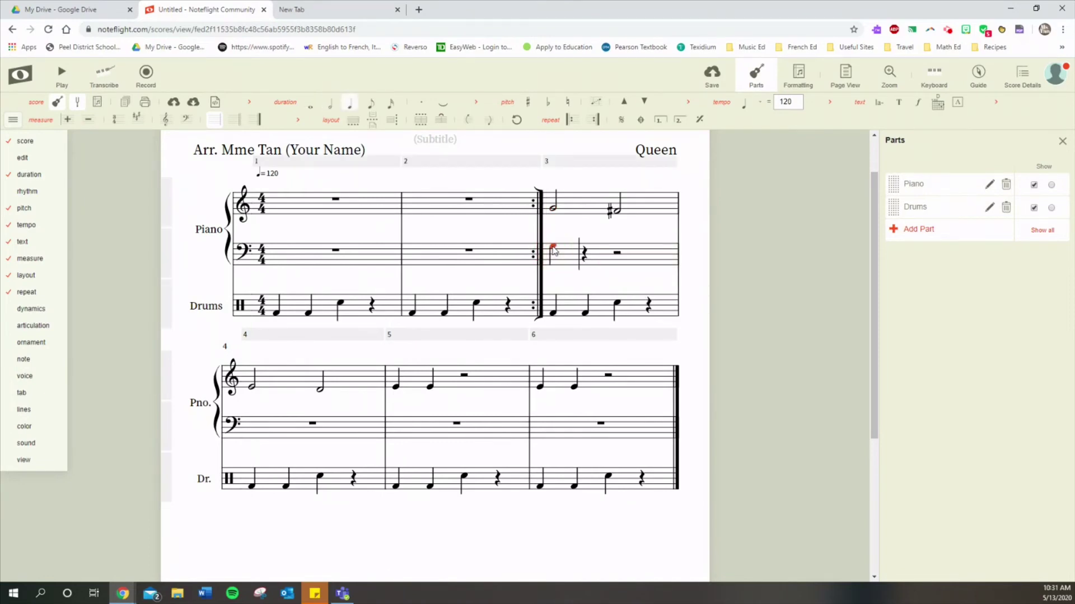
click(330, 110)
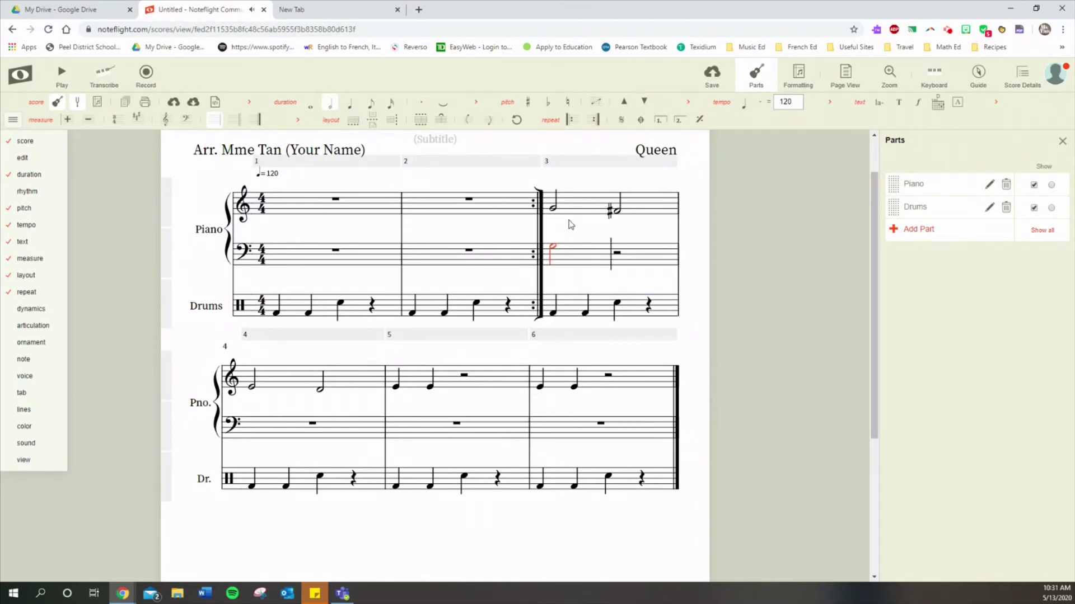
click(619, 250)
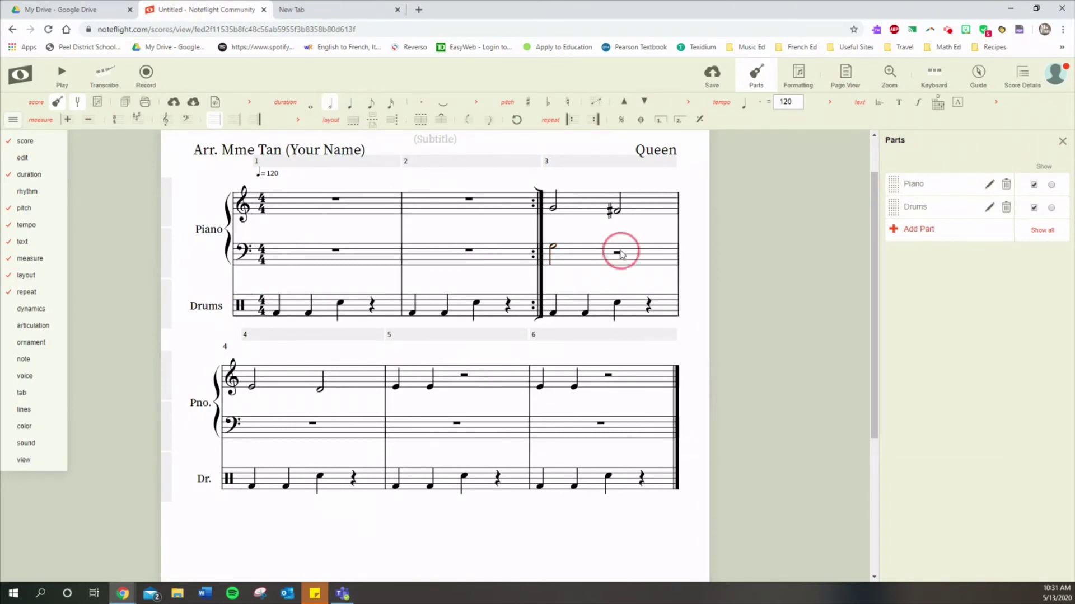
click(529, 103)
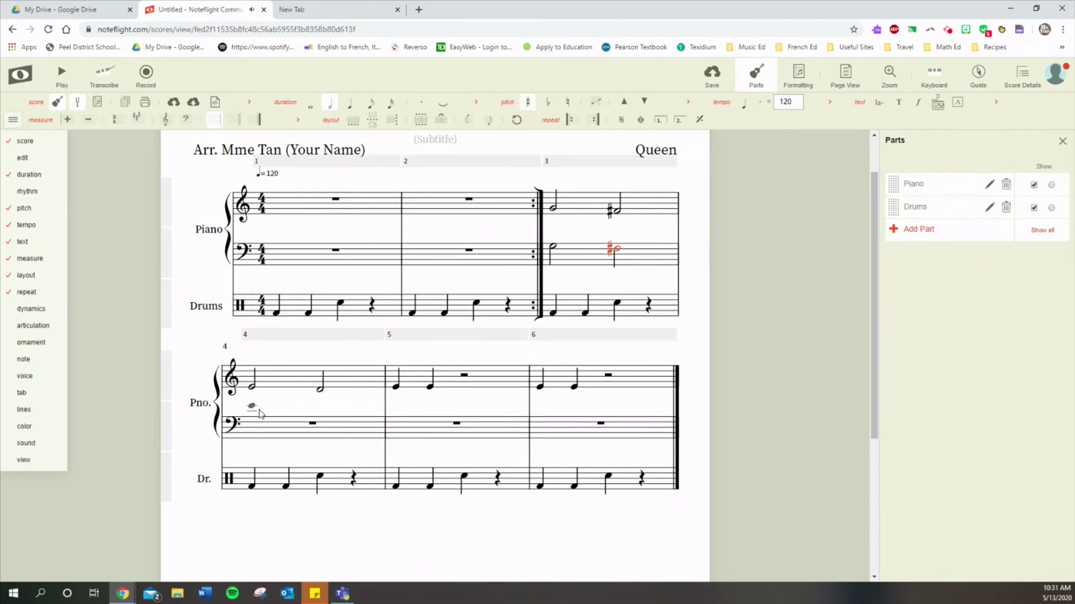
Step: In the piano bass staff, enter E and D half notes in measure 4 and two E quarter notes in each of measures 5 and 6
click(253, 428)
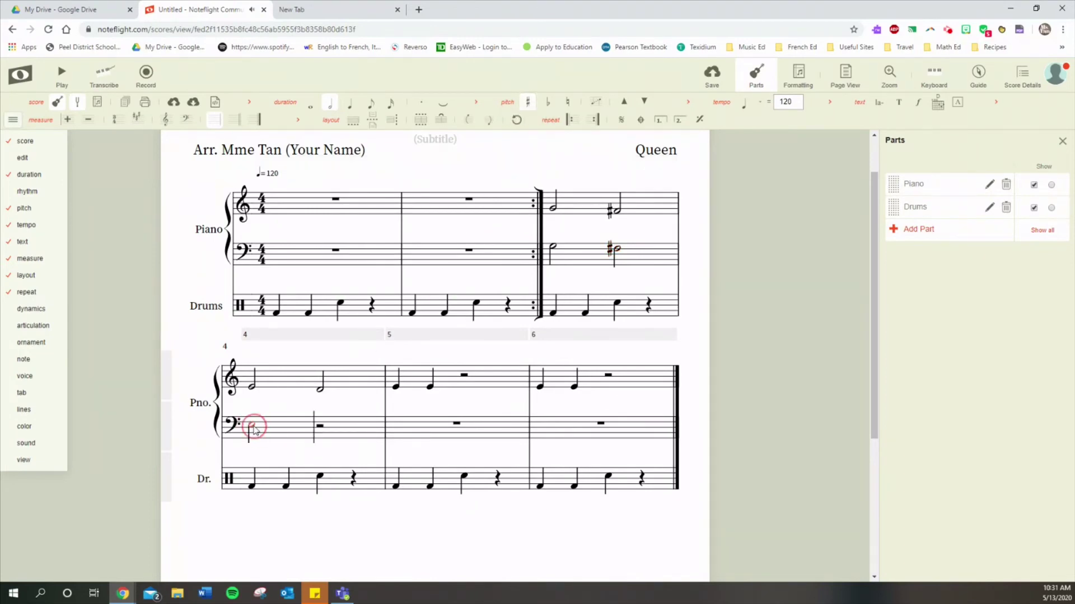
click(321, 430)
click(397, 425)
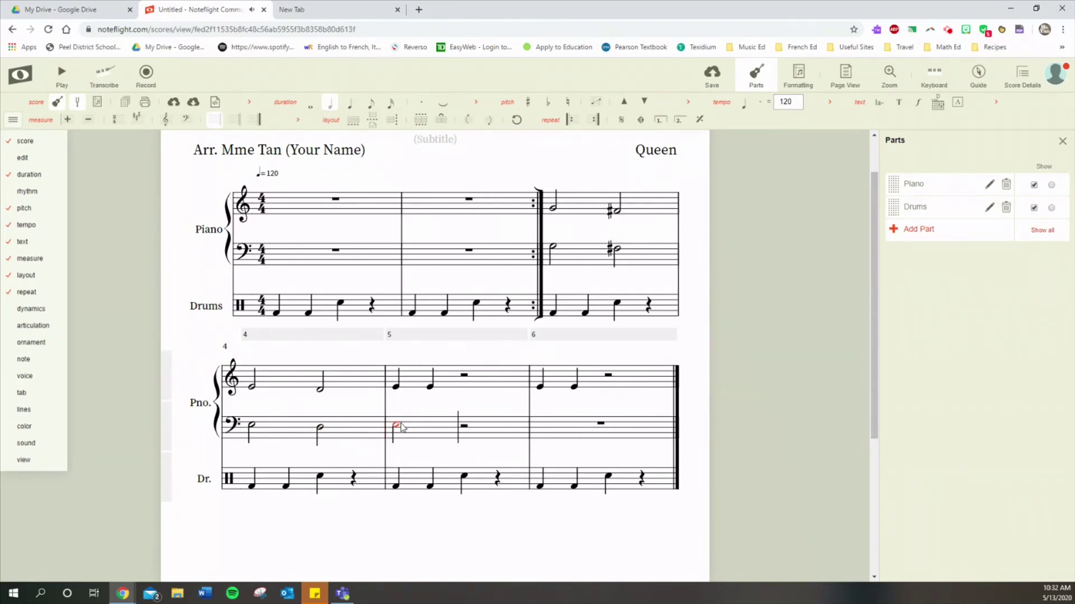
click(350, 104)
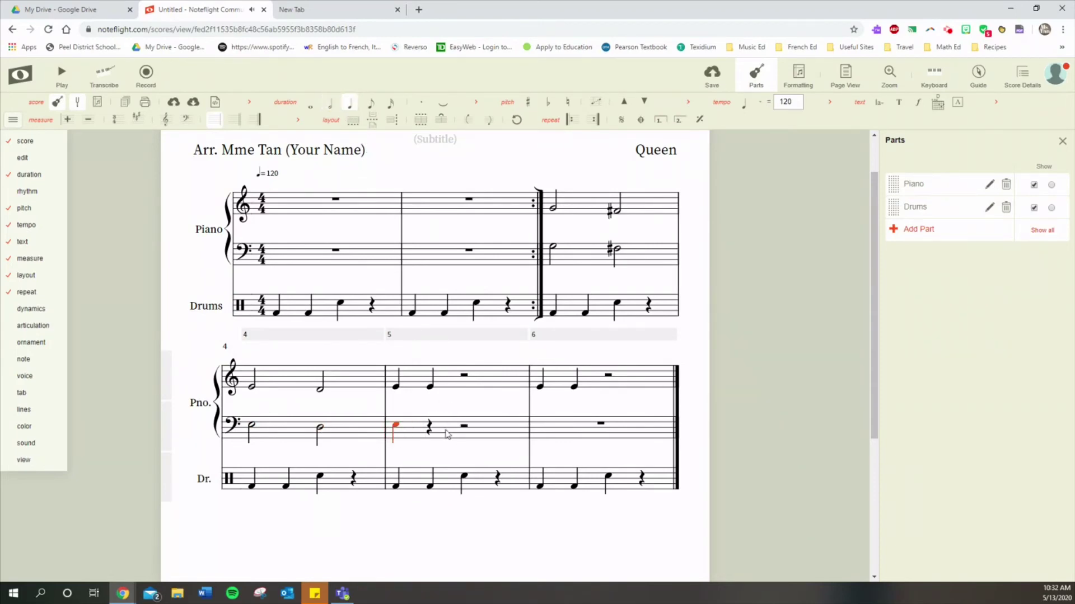
click(430, 427)
click(536, 430)
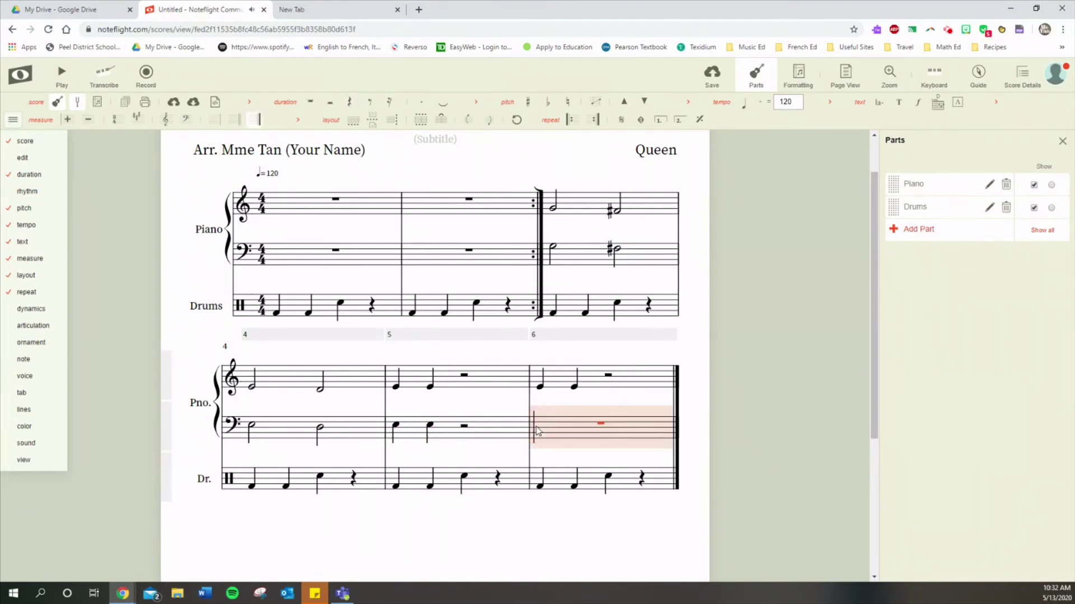
click(541, 428)
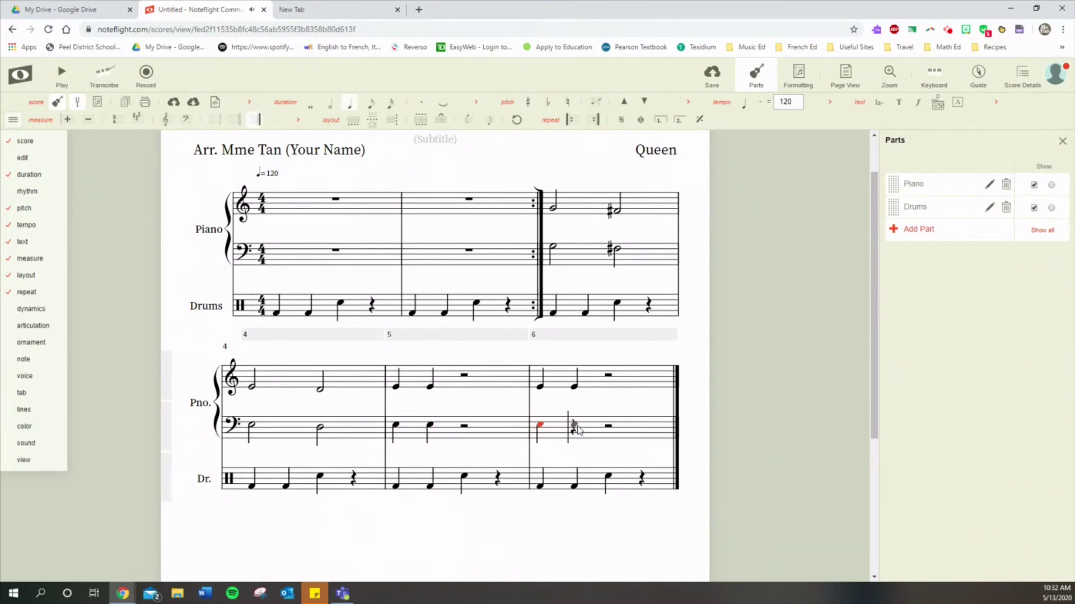
click(578, 428)
Step: Enter A, B, D and E eighth notes on beats 3 and 4 of bass-staff measure 6, and delete the extra measure 7
click(609, 436)
click(371, 104)
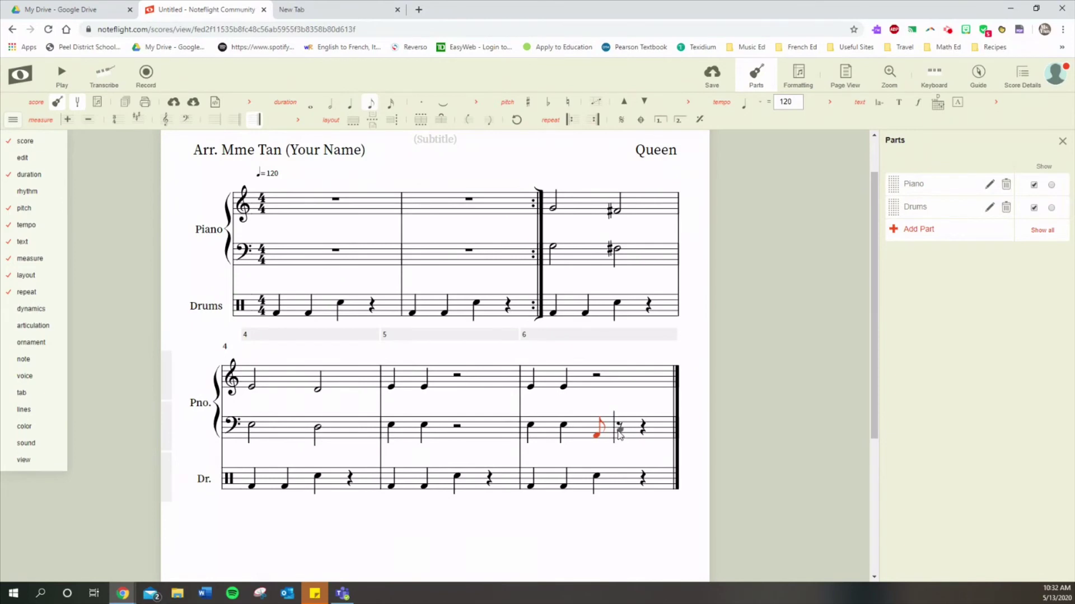
click(620, 434)
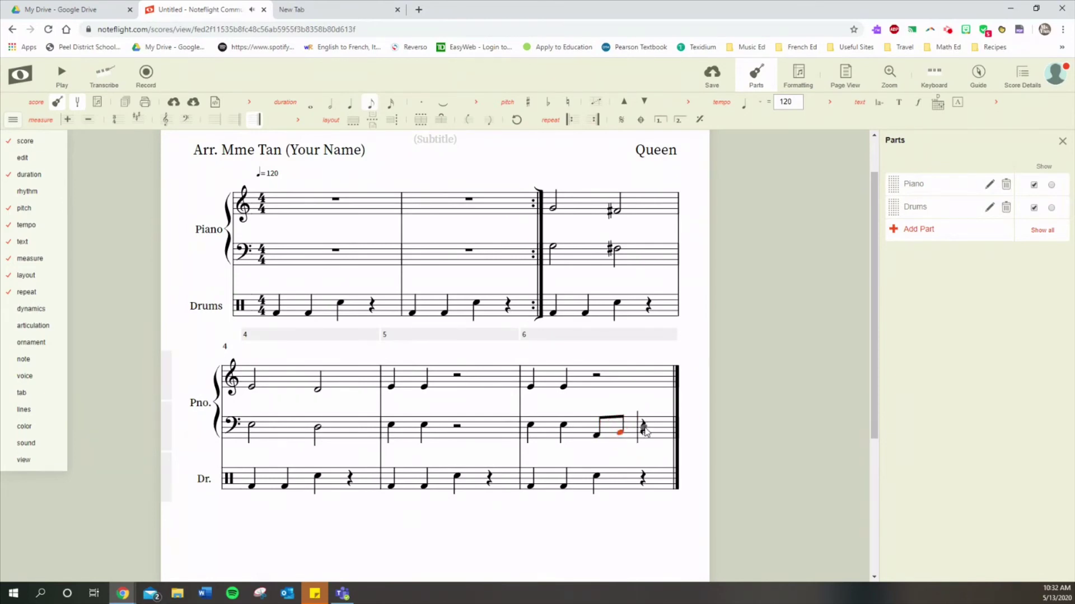
click(644, 431)
click(653, 428)
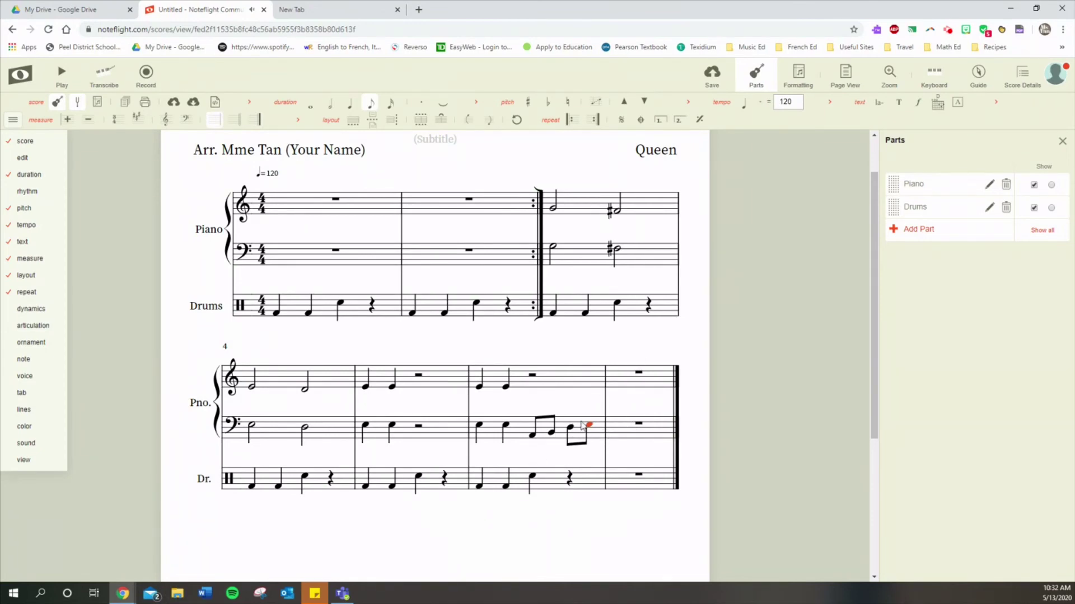
click(649, 349)
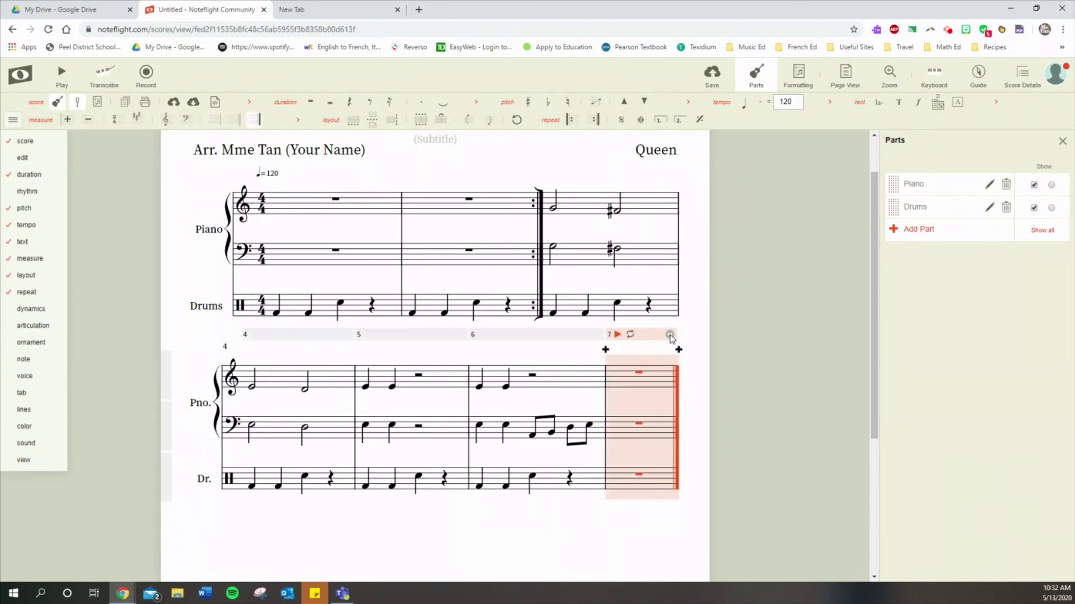
click(670, 335)
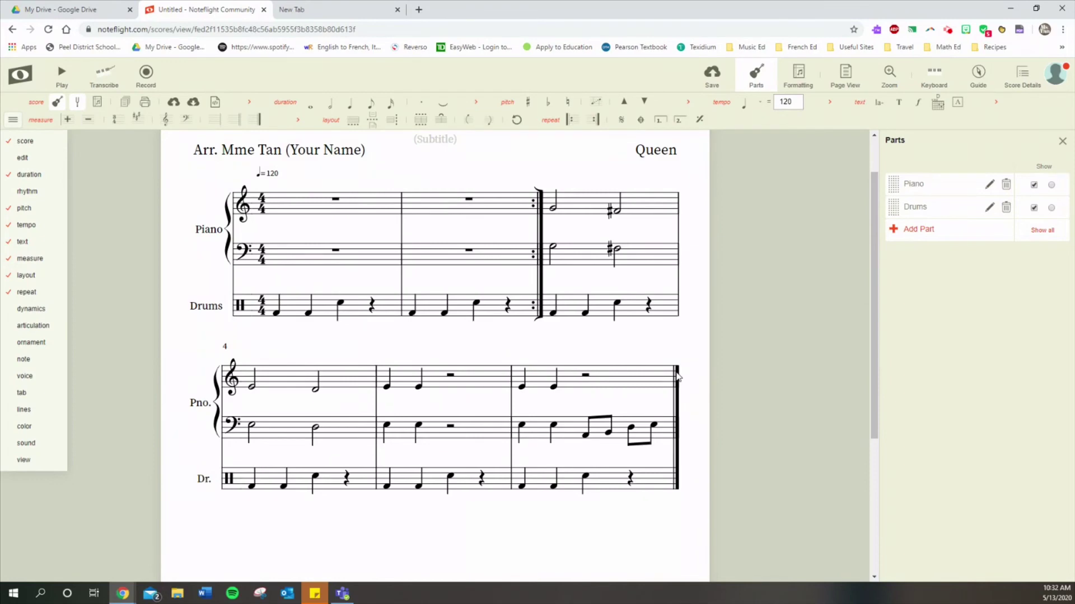
Step: Add an end repeat at the final barline of measure 6 and a start repeat at the beginning of measure 3
click(676, 377)
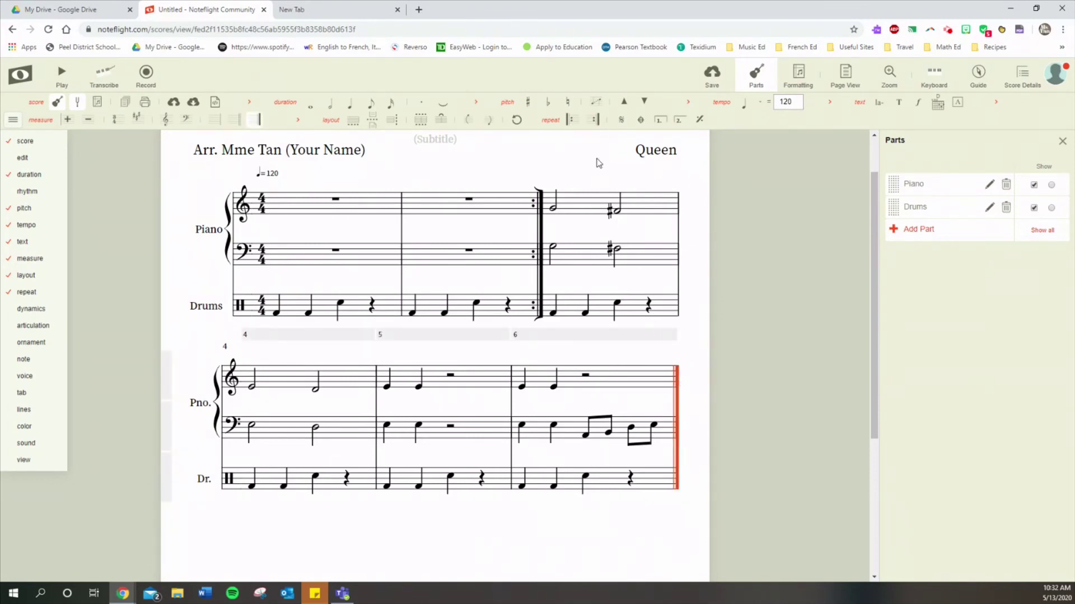
click(595, 119)
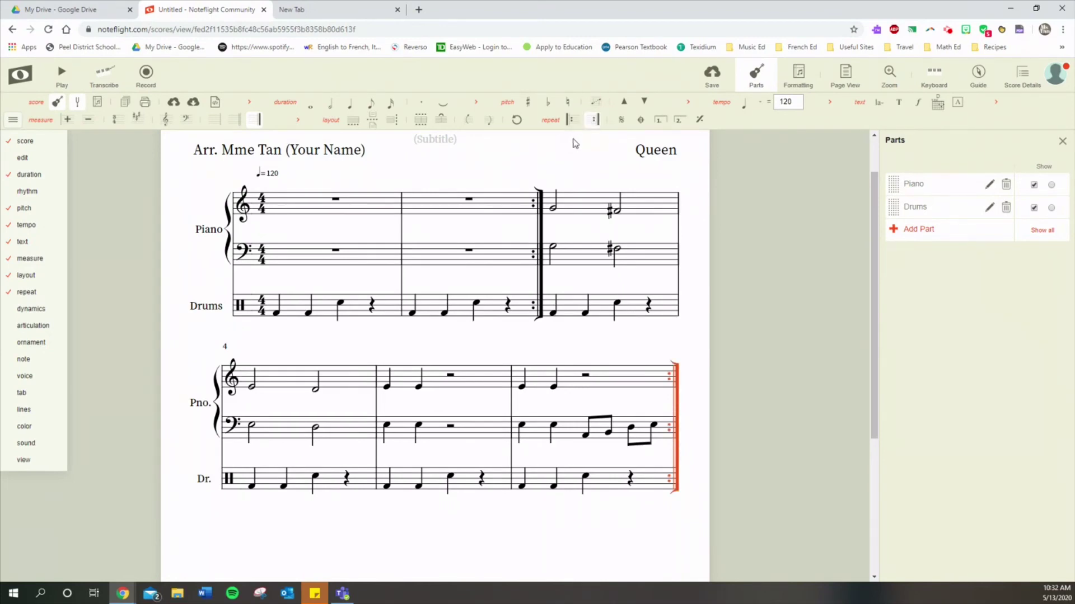
click(552, 210)
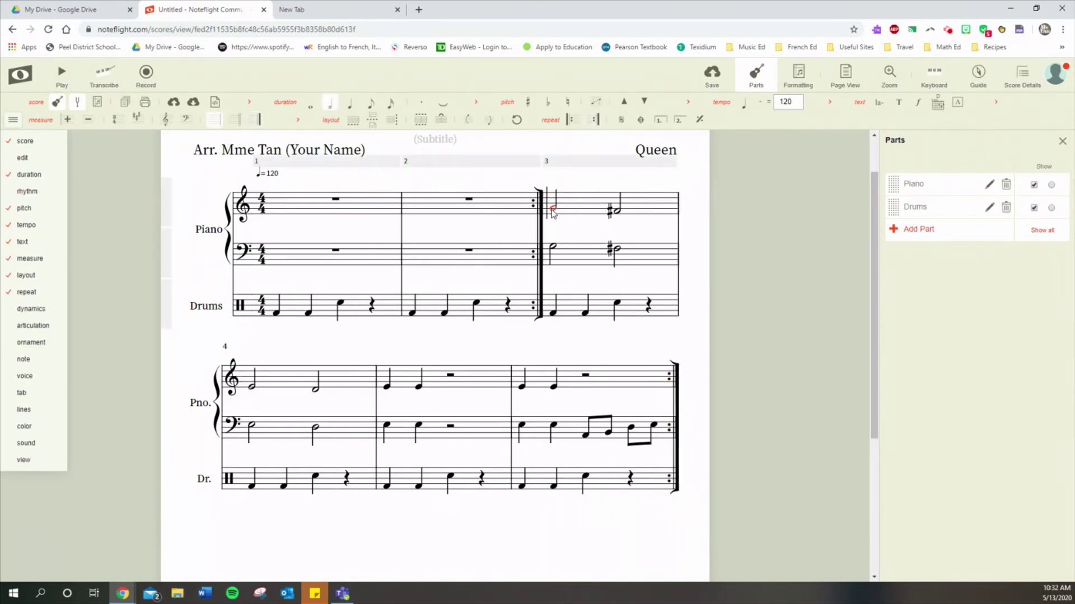
click(573, 121)
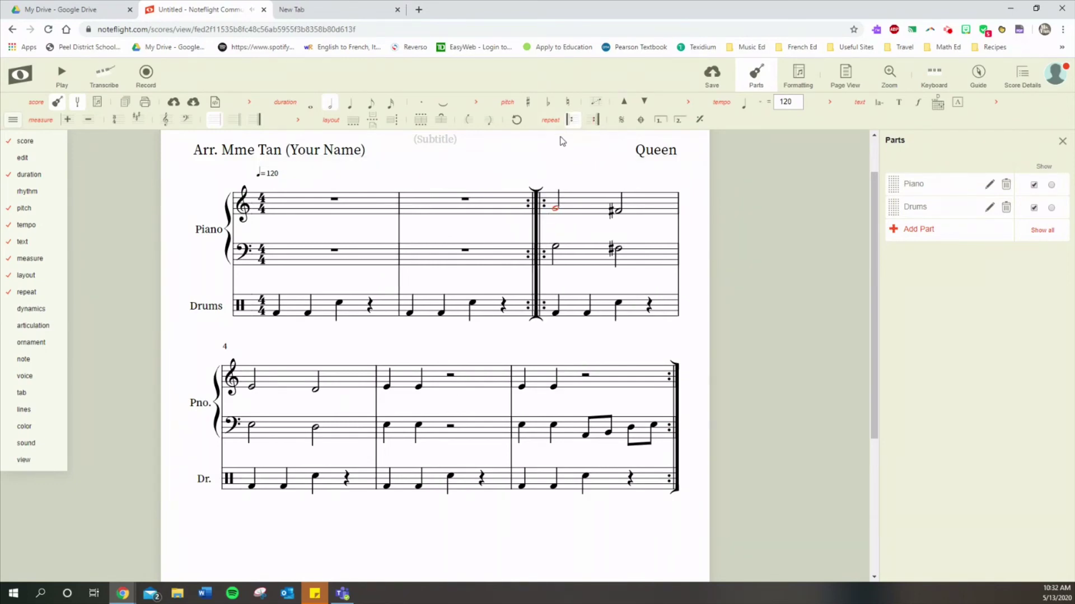
click(698, 209)
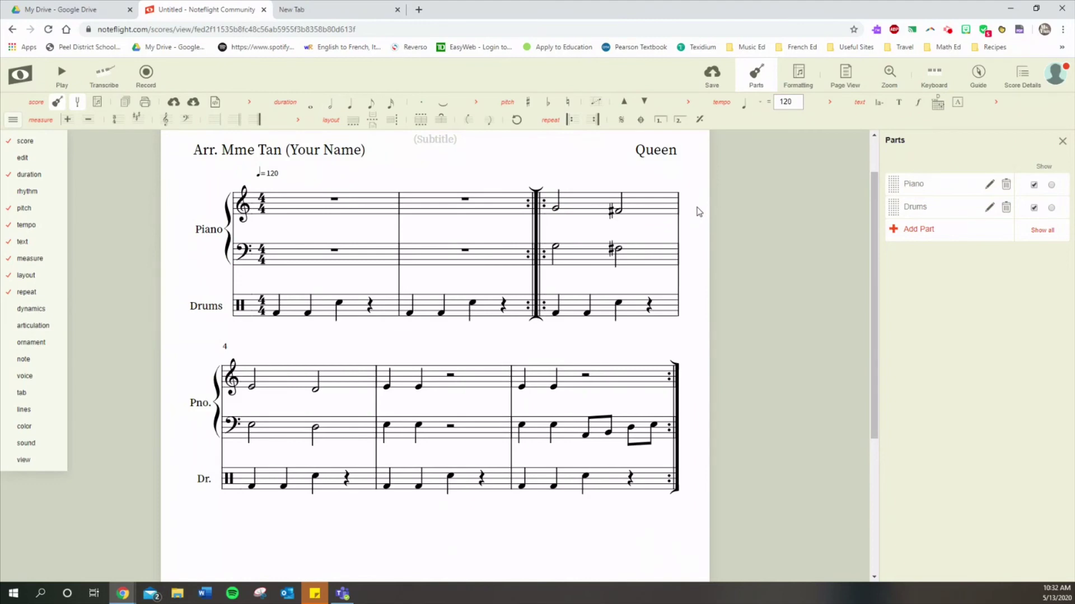
Step: Try to set the tempo mark above measure 1 to 145 with only that mark selected
scroll(699, 211, up, 1)
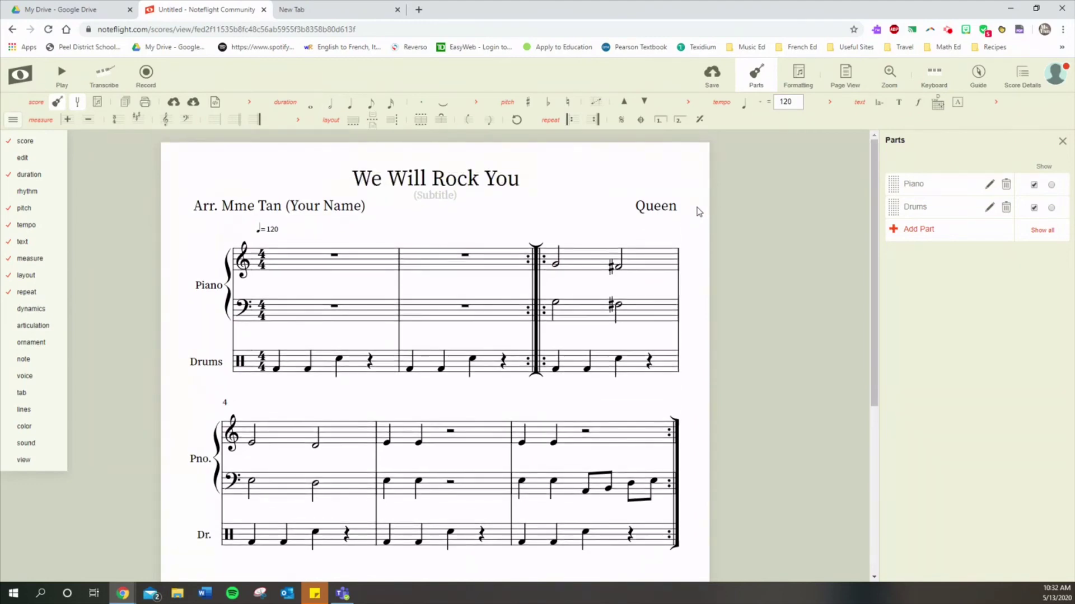
click(276, 232)
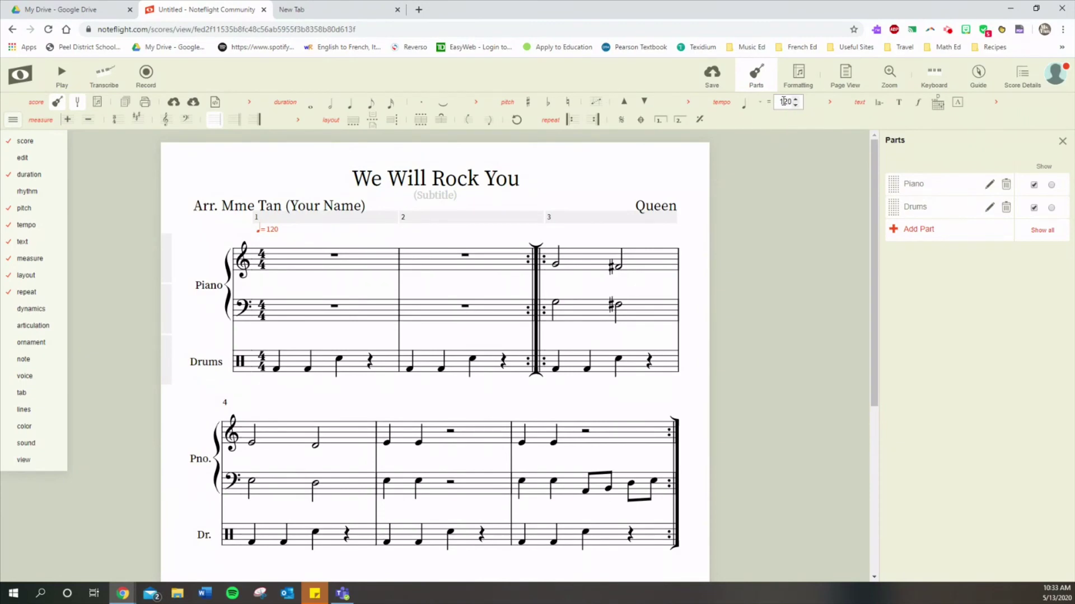
drag(784, 102, 798, 102)
text(45)
key(Return)
Step: Select the entire score and set its quarter-note tempo to 145
click(268, 229)
key(ctrl+a)
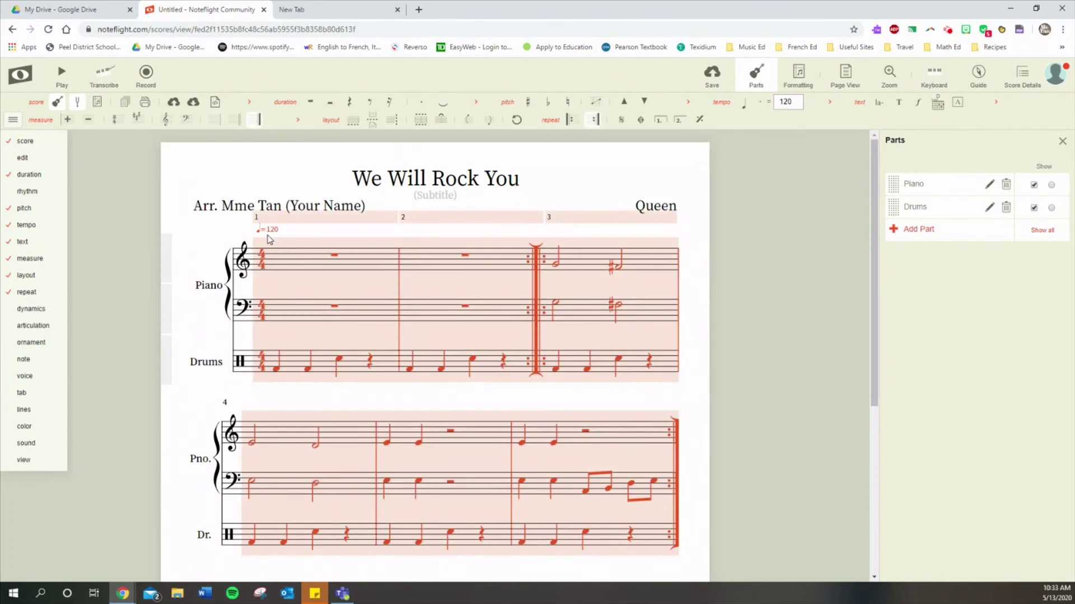
click(787, 102)
double_click(786, 101)
text(145)
key(Return)
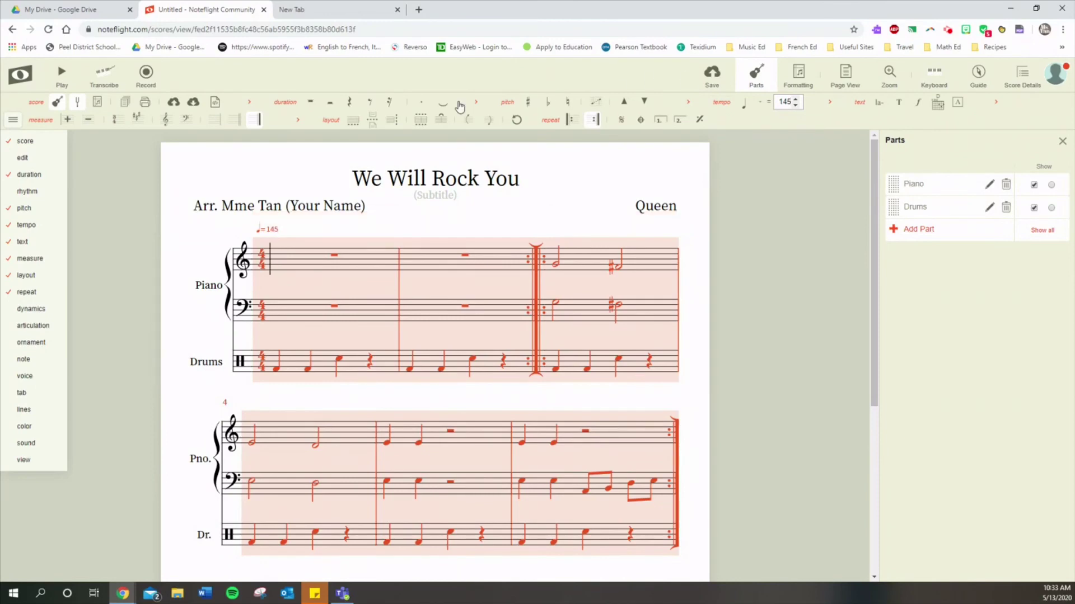
Step: Review the tempo options, and play the whole score back from the beginning with nothing selected
click(13, 120)
mouse_move(23, 225)
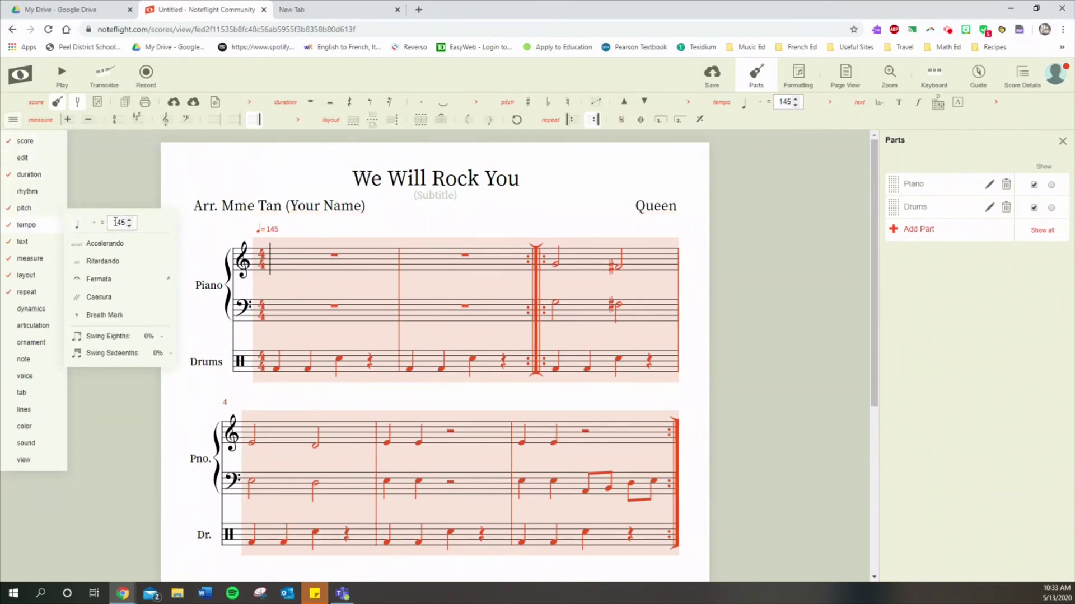
click(742, 307)
click(692, 300)
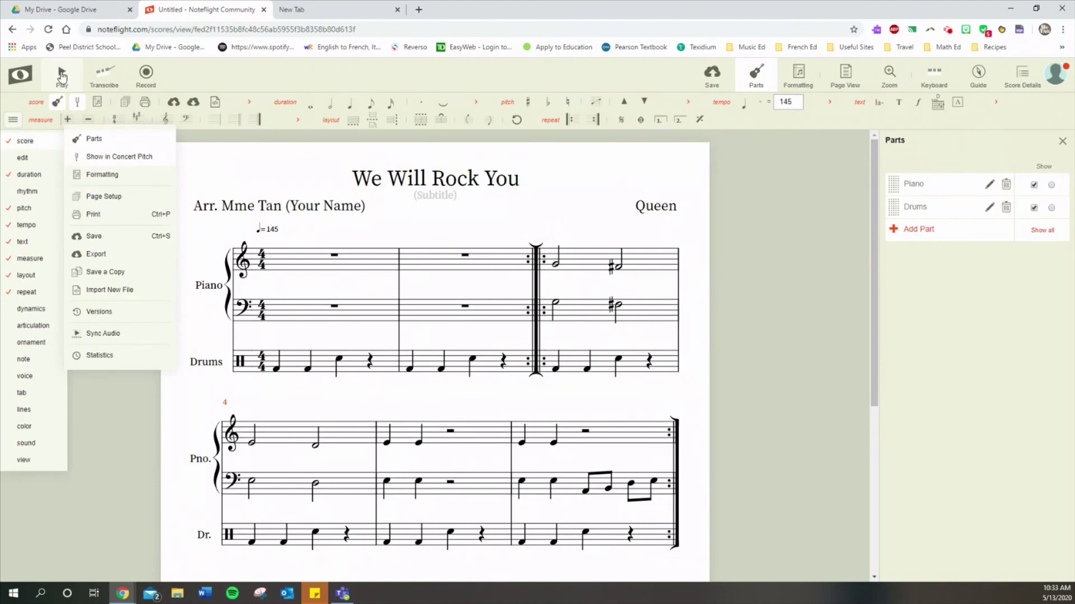
click(62, 76)
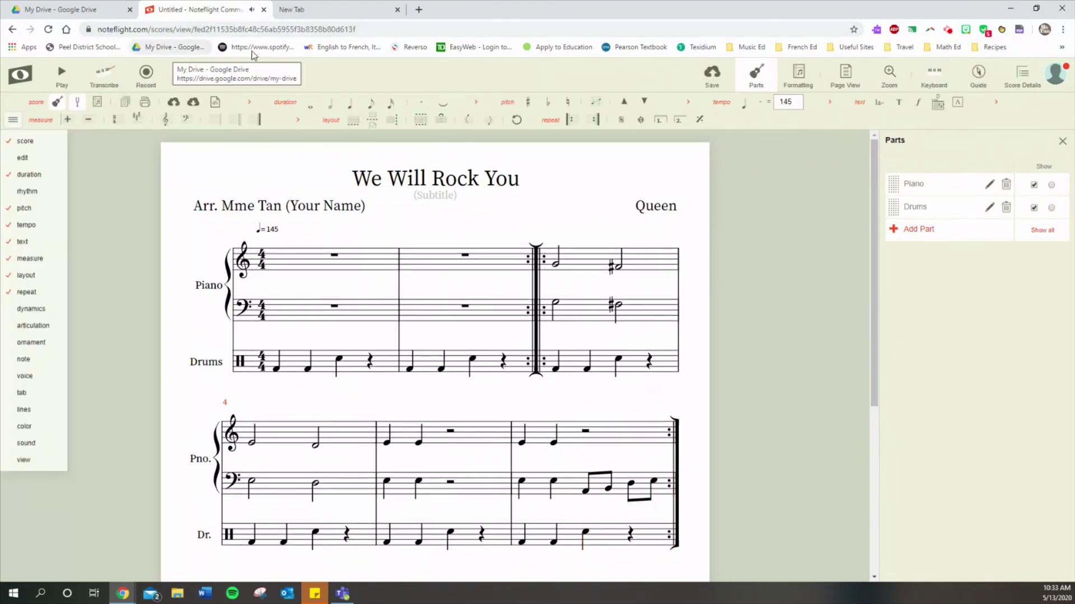
Step: Save the score, and export it as a Full Score PDF, opening the downloaded We Will Rock You.pdf
click(714, 78)
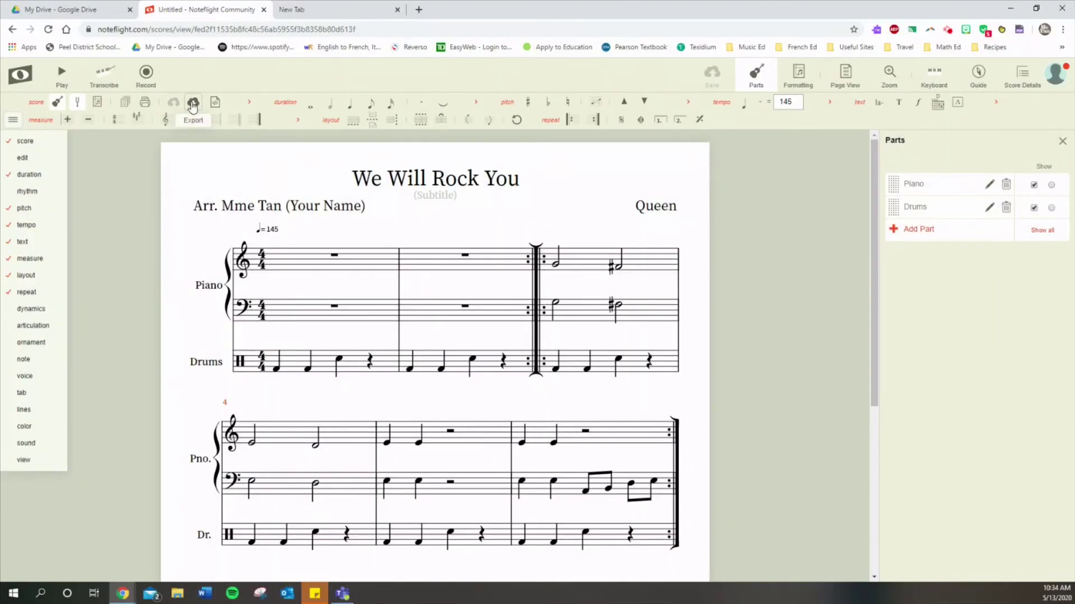
click(192, 104)
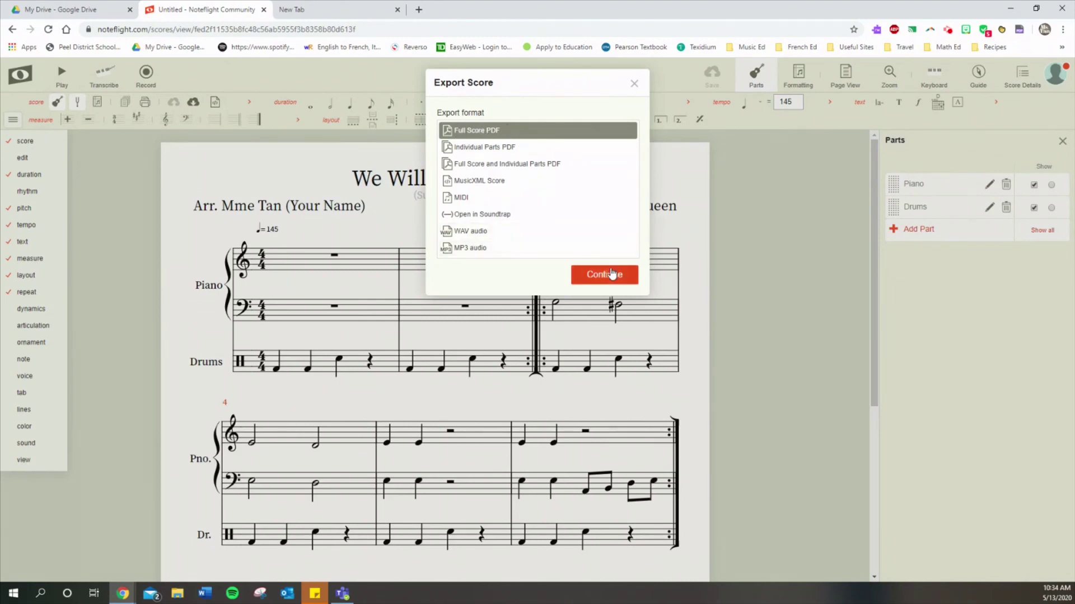
click(610, 279)
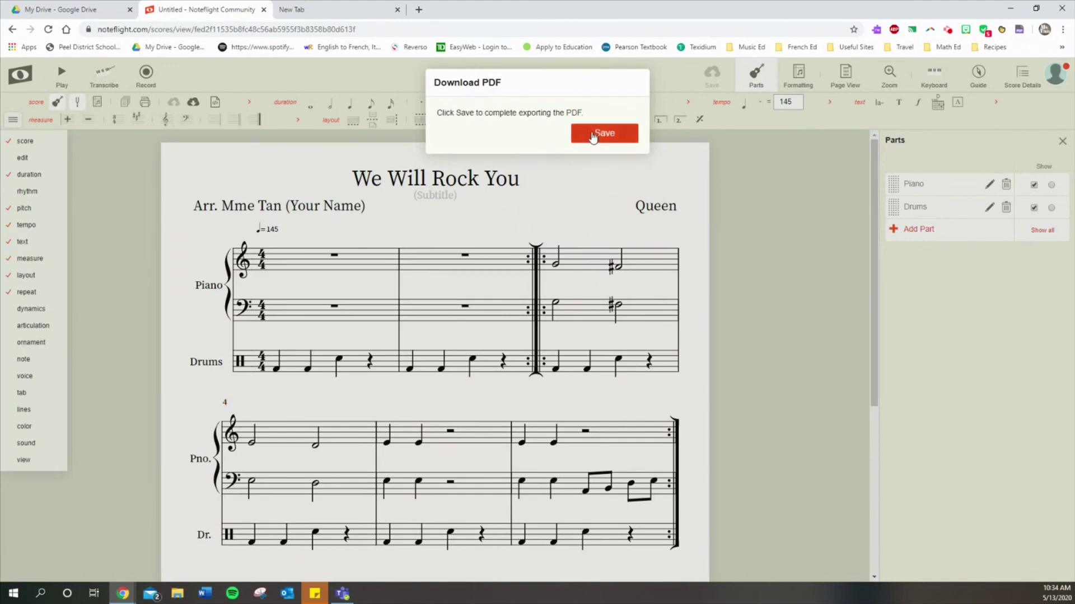
click(593, 136)
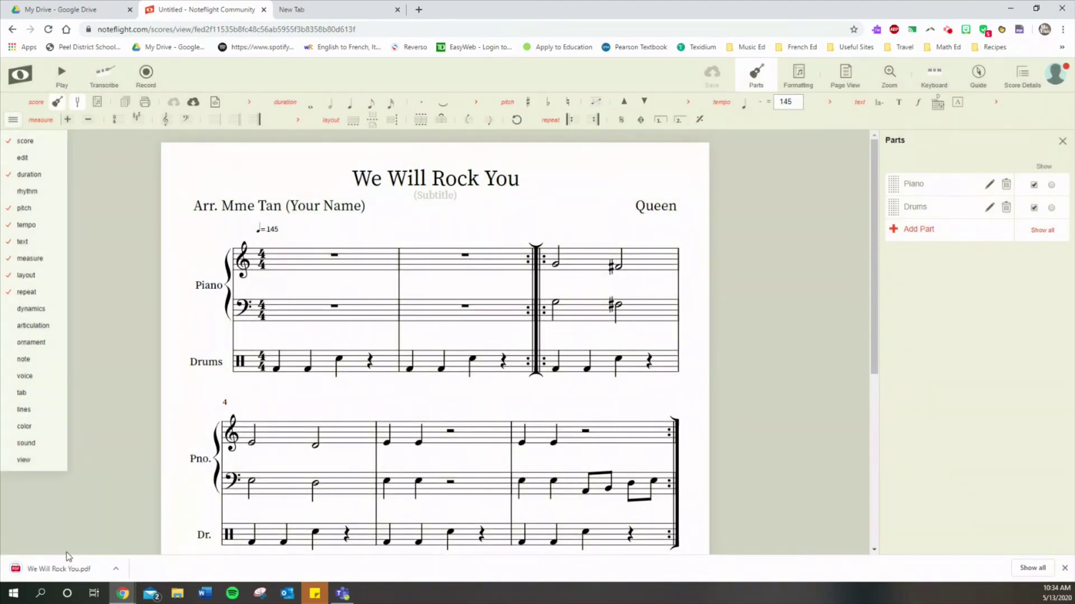
click(56, 569)
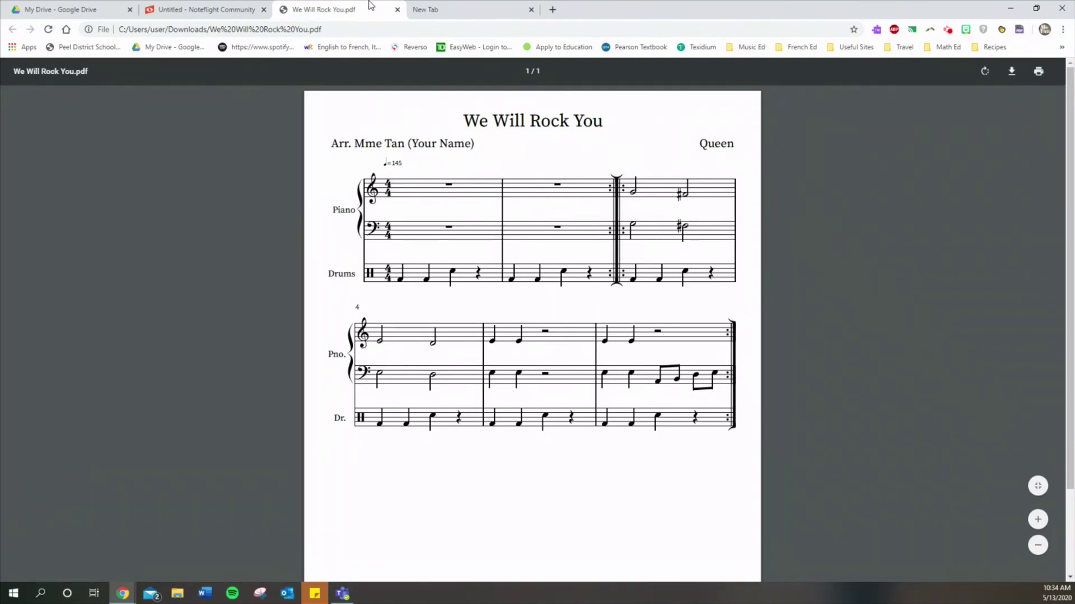
click(950, 31)
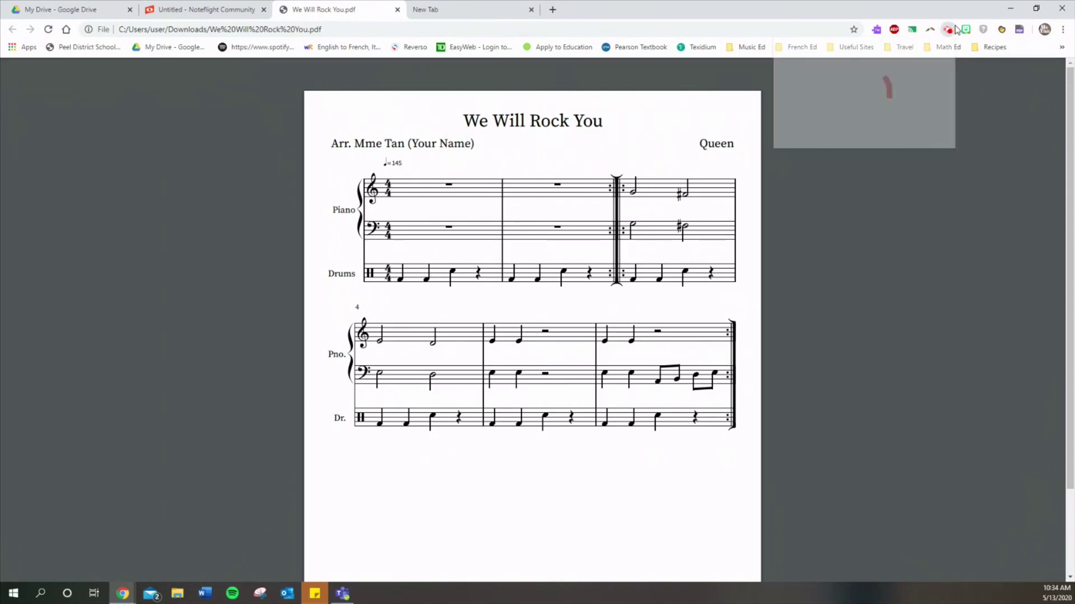